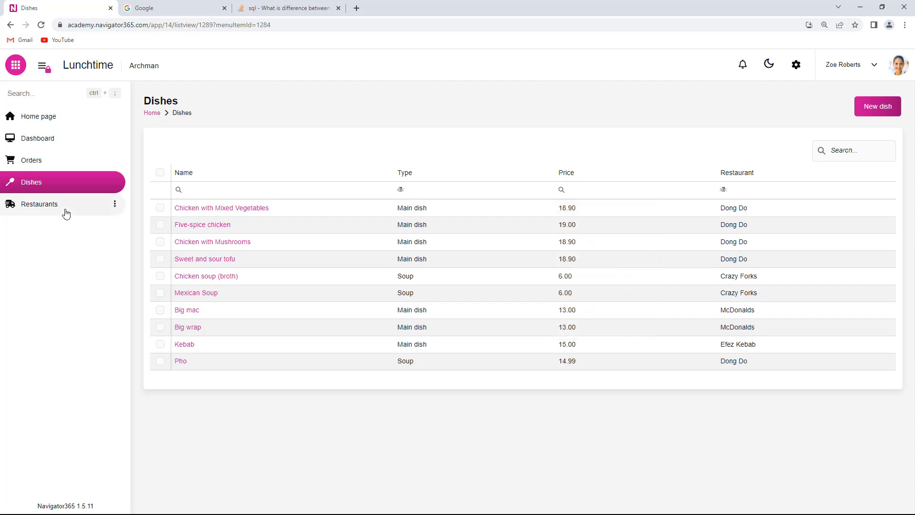
Look through the Restaurants and Dishes lists to compare the data they hold
click(59, 205)
click(185, 191)
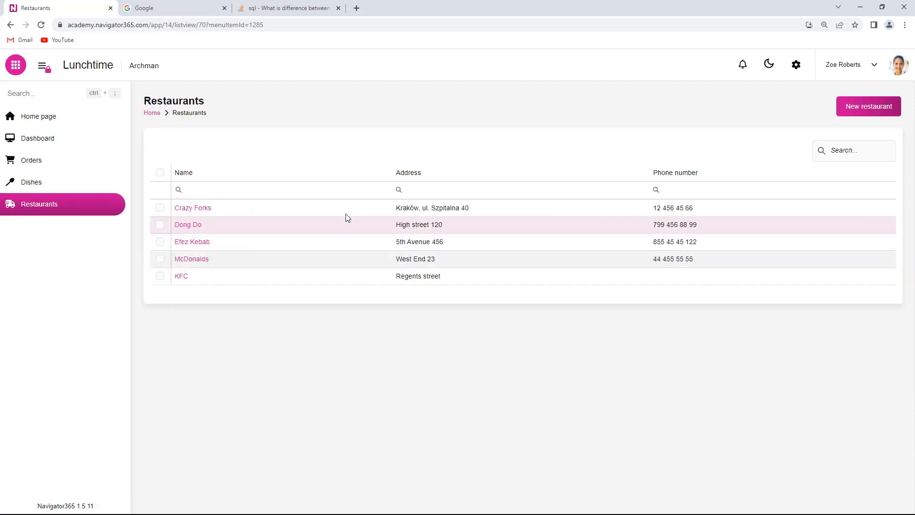
click(36, 183)
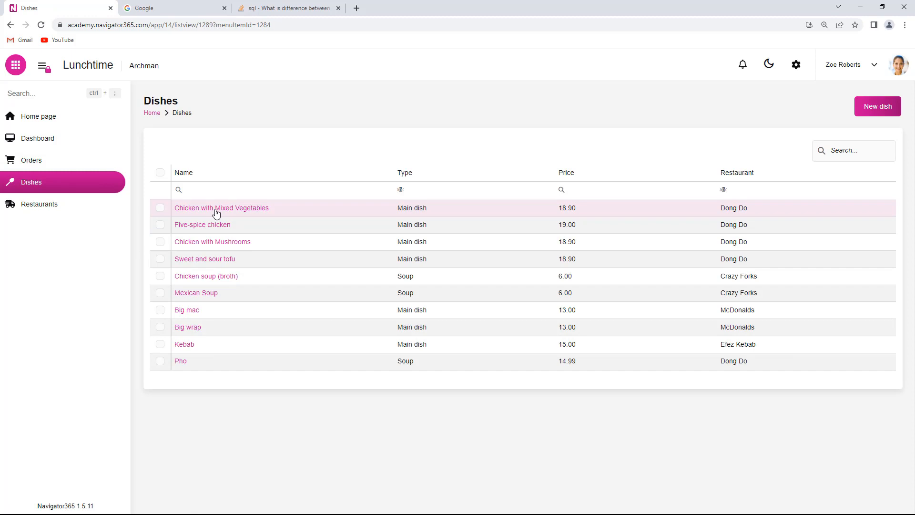
click(216, 210)
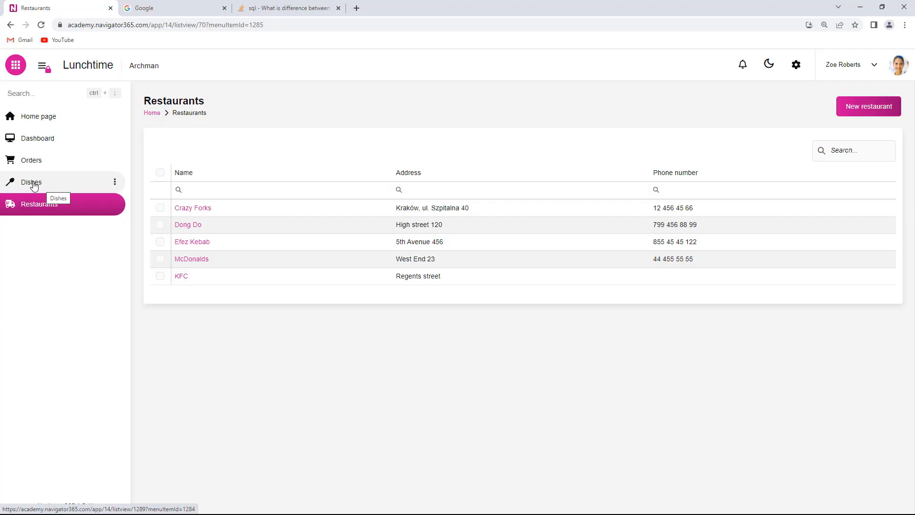
click(34, 184)
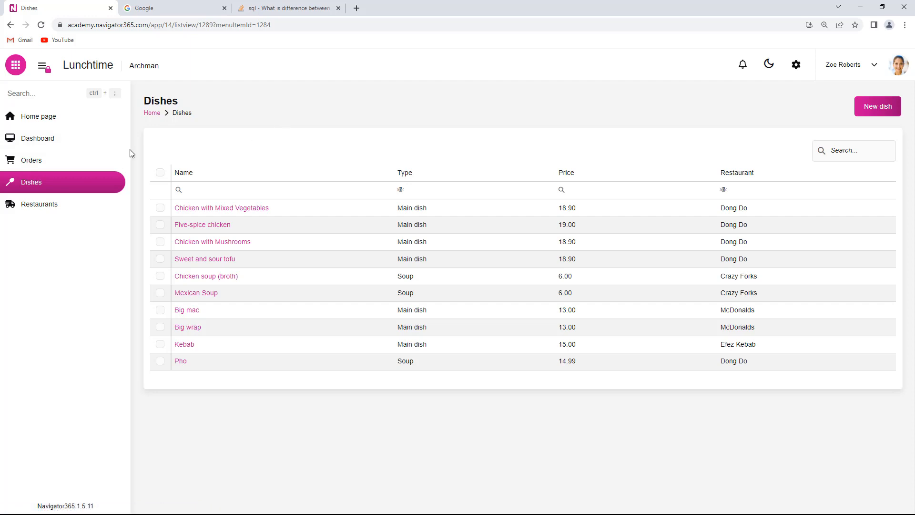
Start a new list in the Lunchtime app's configuration and name it Restaurants&Dishes
click(795, 65)
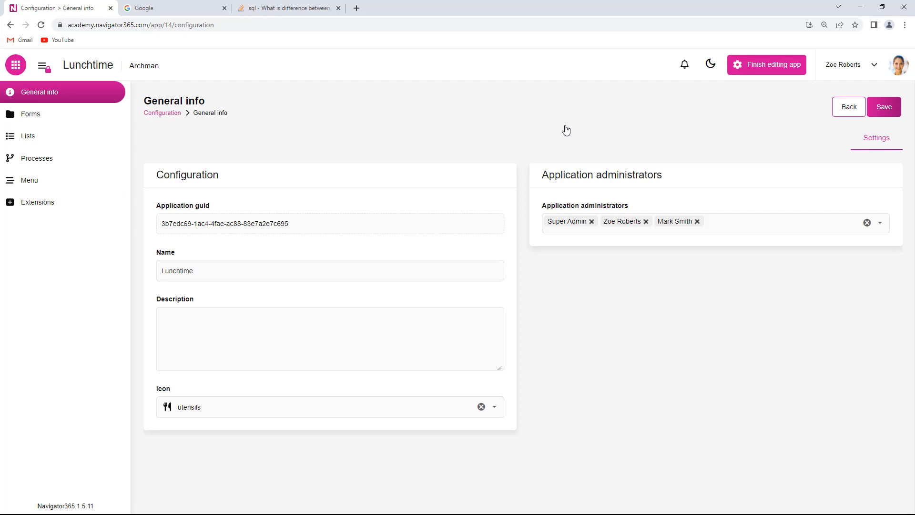
click(59, 142)
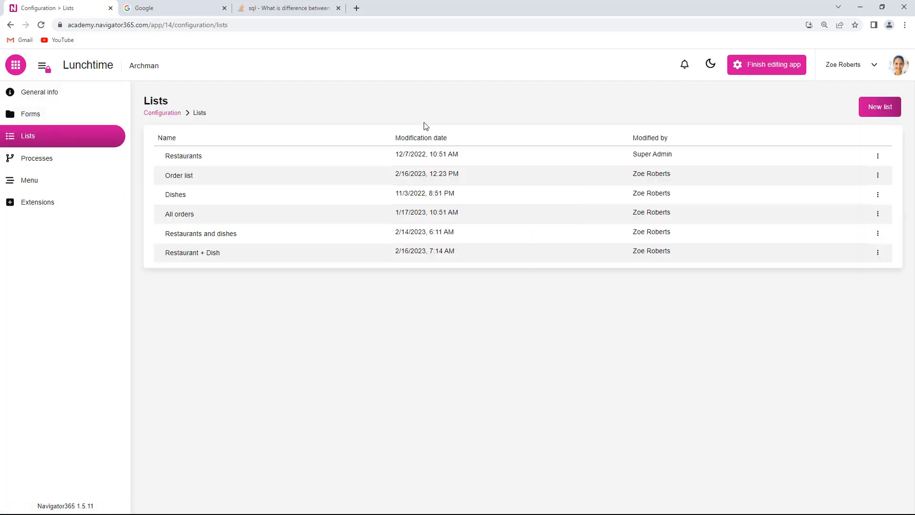
click(862, 108)
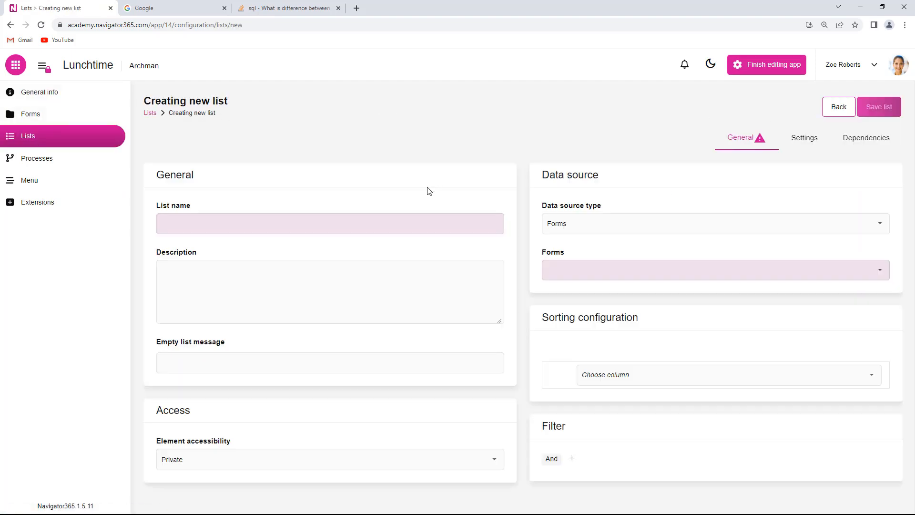
click(260, 219)
text(Restaurants&Dishes)
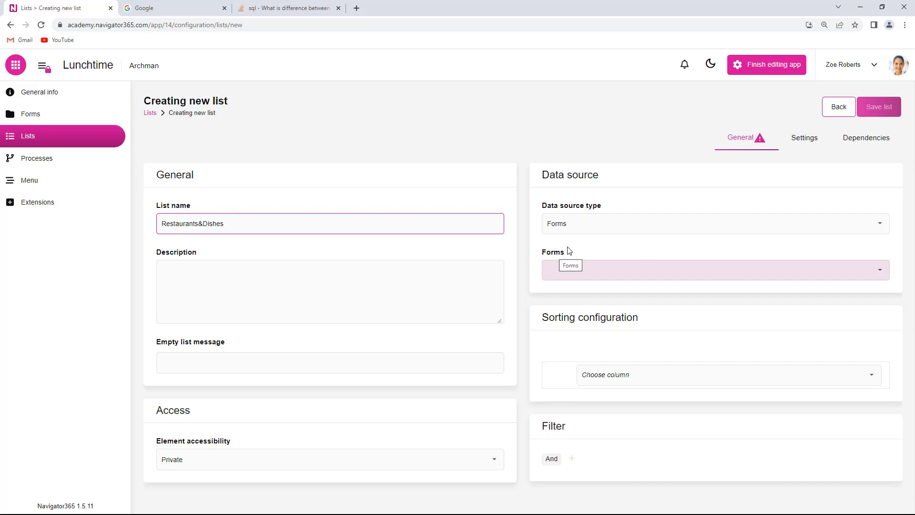
Select the Restaurant and Dish forms as the list's data source
click(883, 271)
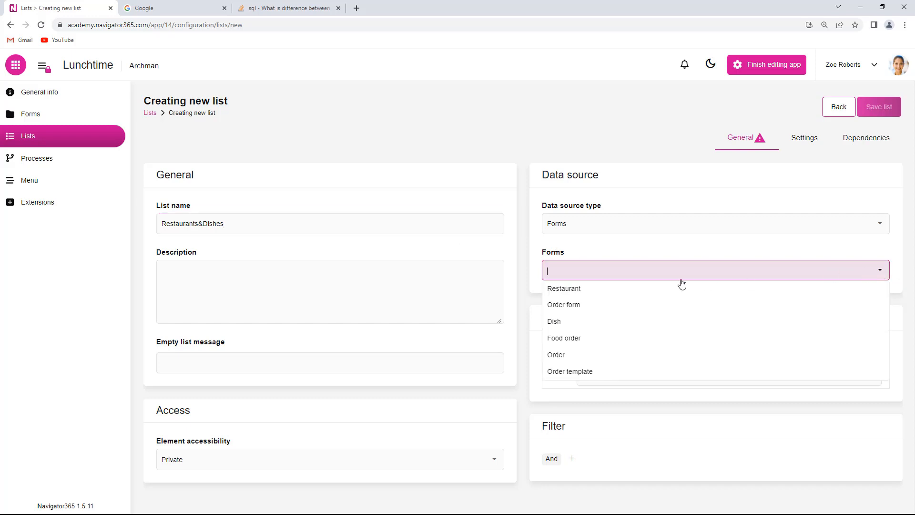
click(586, 288)
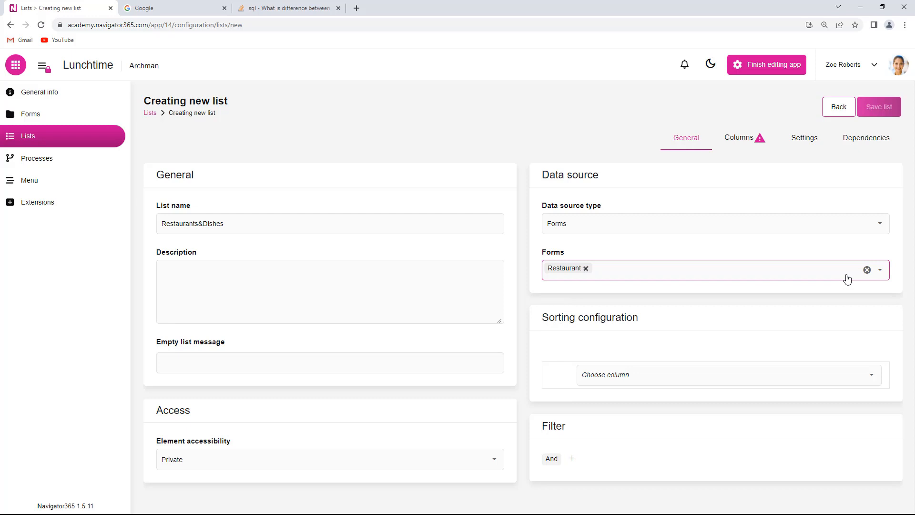
click(880, 270)
click(567, 310)
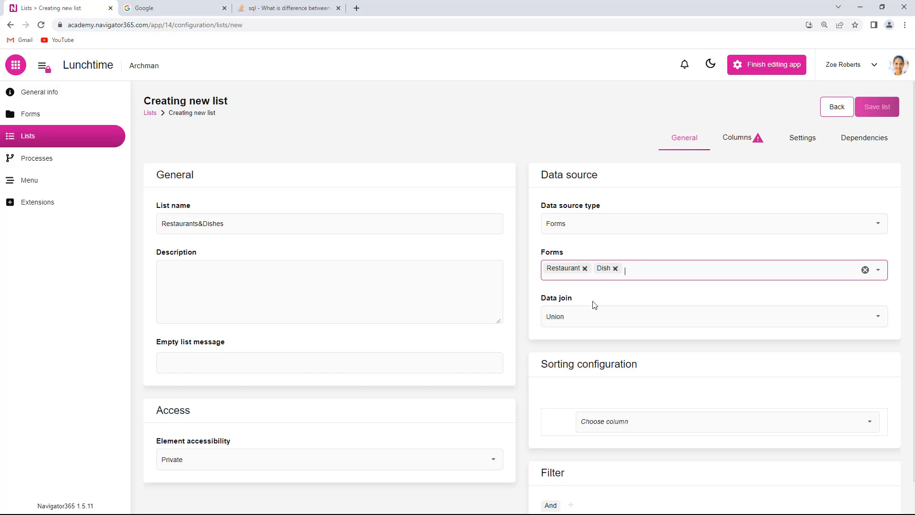
Set the data join to Join, using a Left join with the condition Id (Restaurant) Equal Restaurant (Dish)
click(880, 317)
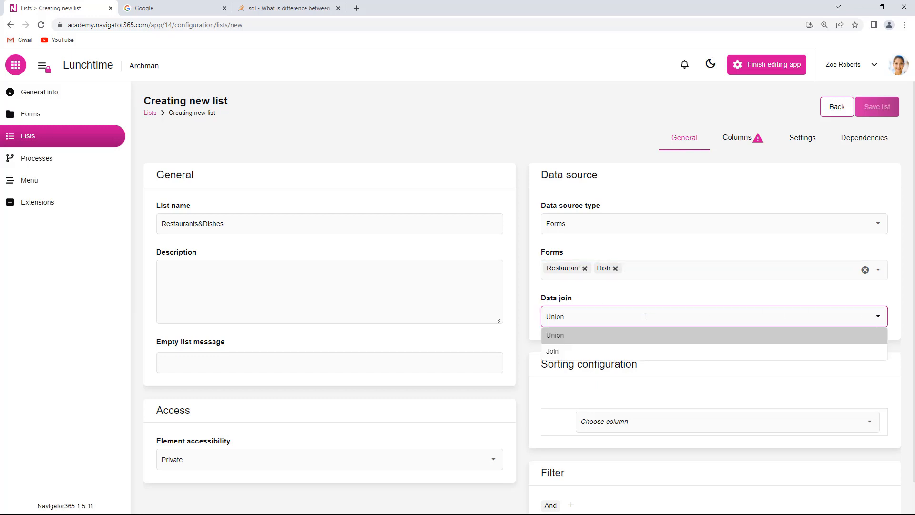
click(570, 351)
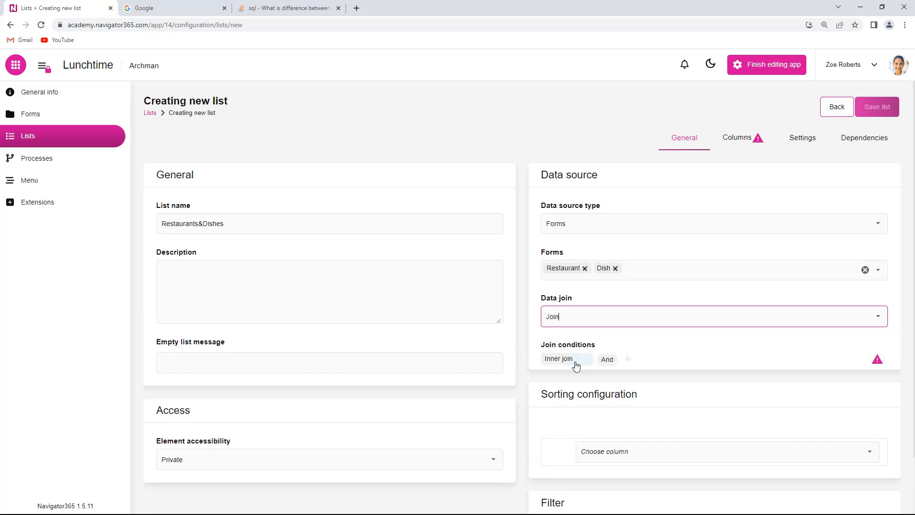
click(579, 363)
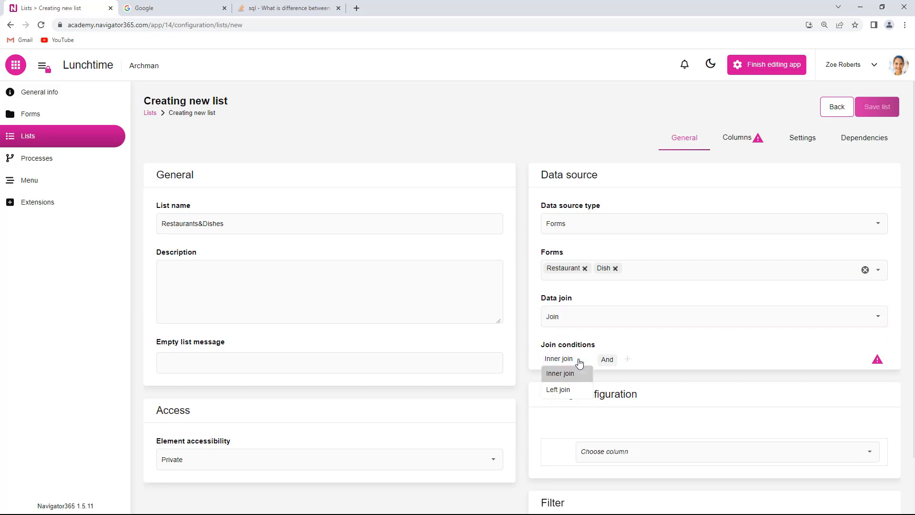
click(572, 389)
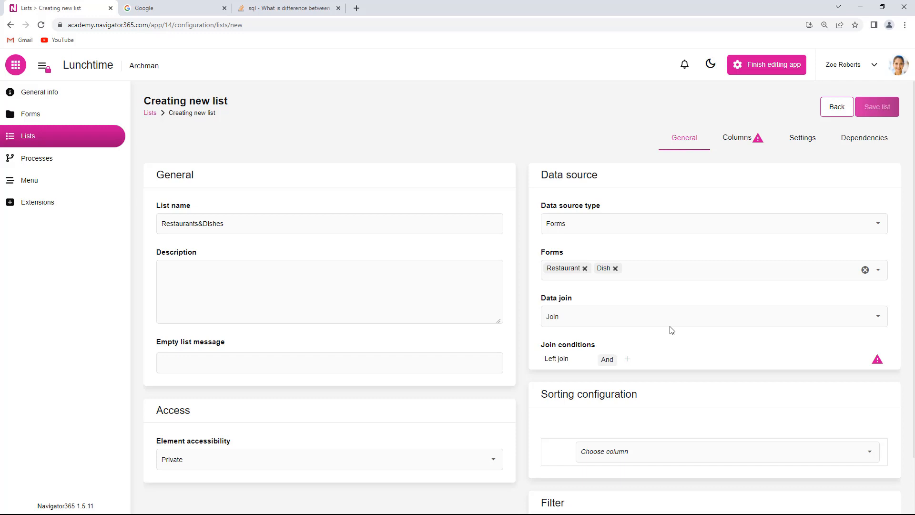
click(627, 364)
click(634, 375)
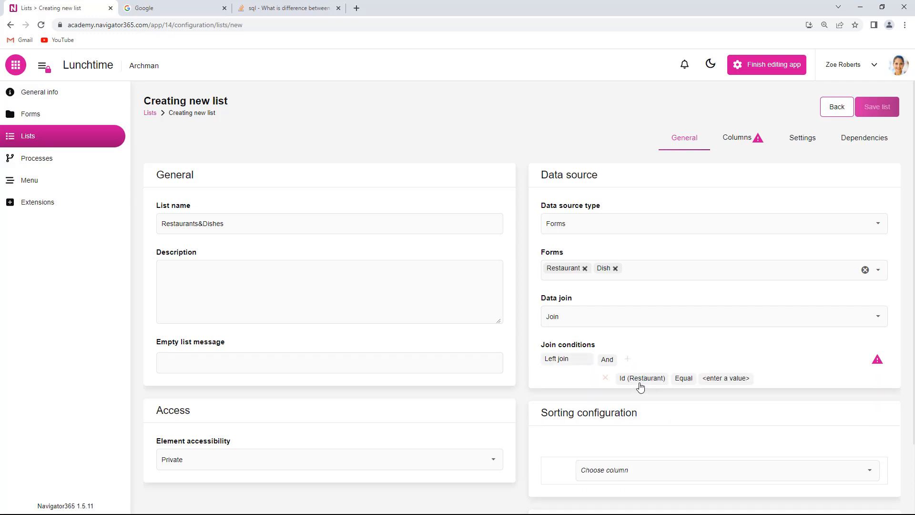
click(743, 379)
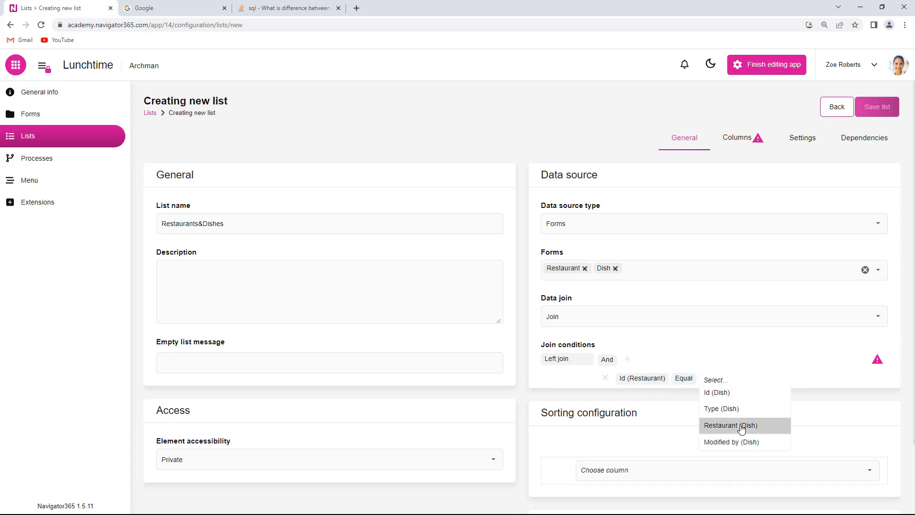
click(741, 429)
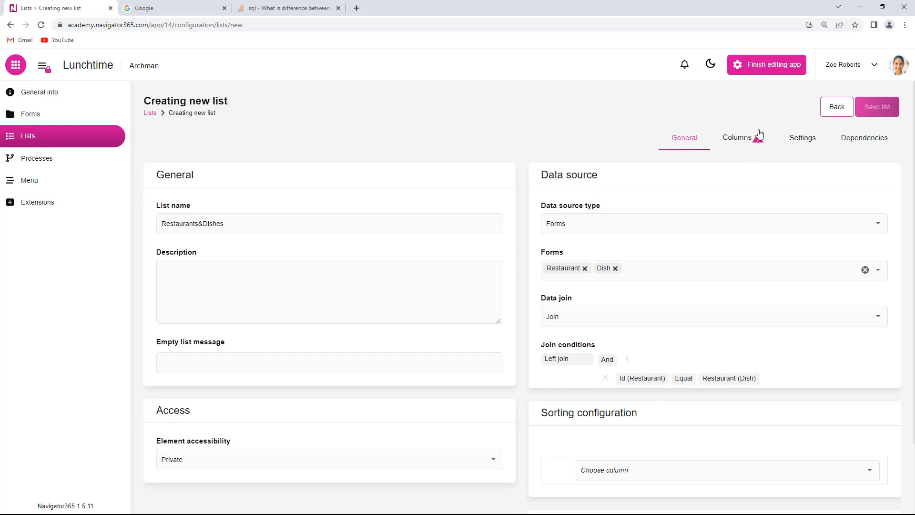
Add the columns Name (Restaurant), Name (Dish), Price (Dish) and Phone number (Restaurant) to the list
click(729, 140)
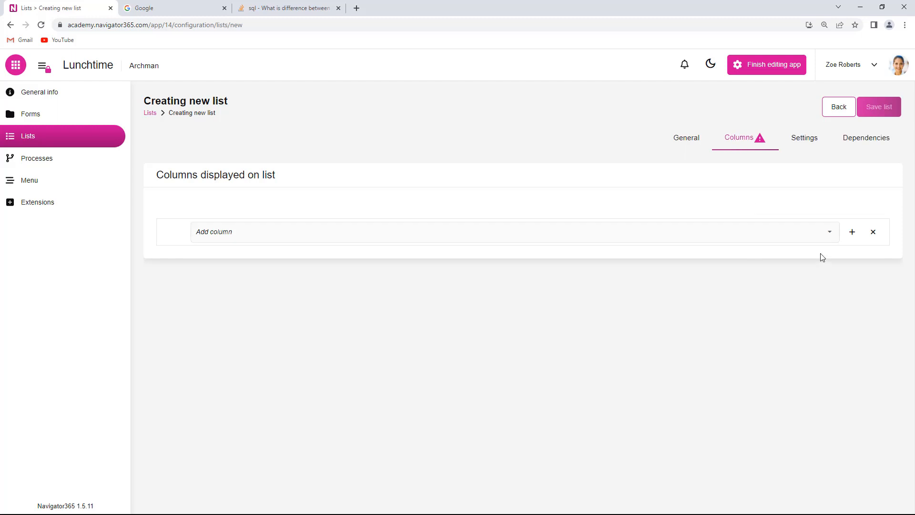
click(831, 235)
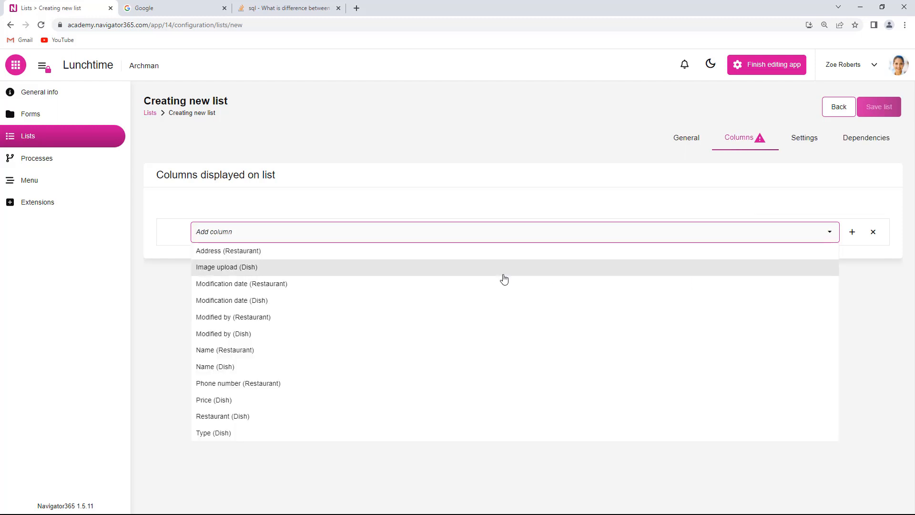
click(249, 352)
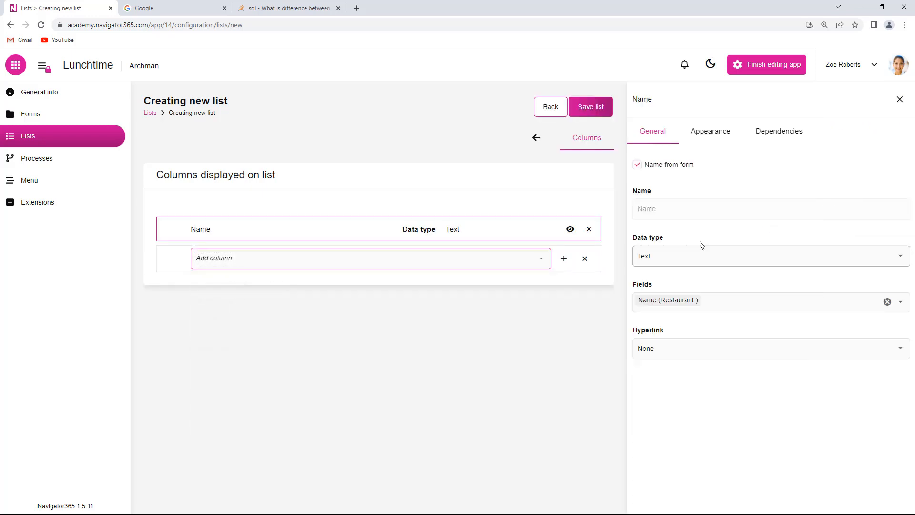
click(541, 259)
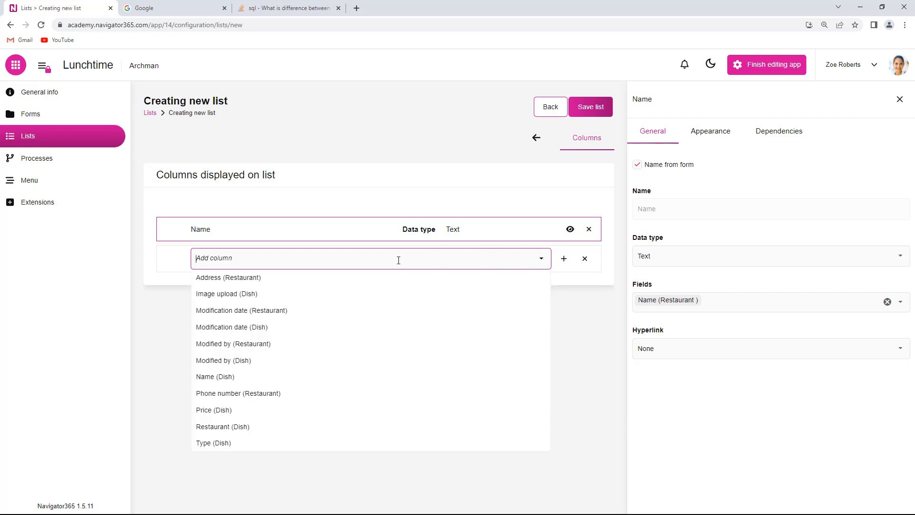
click(255, 376)
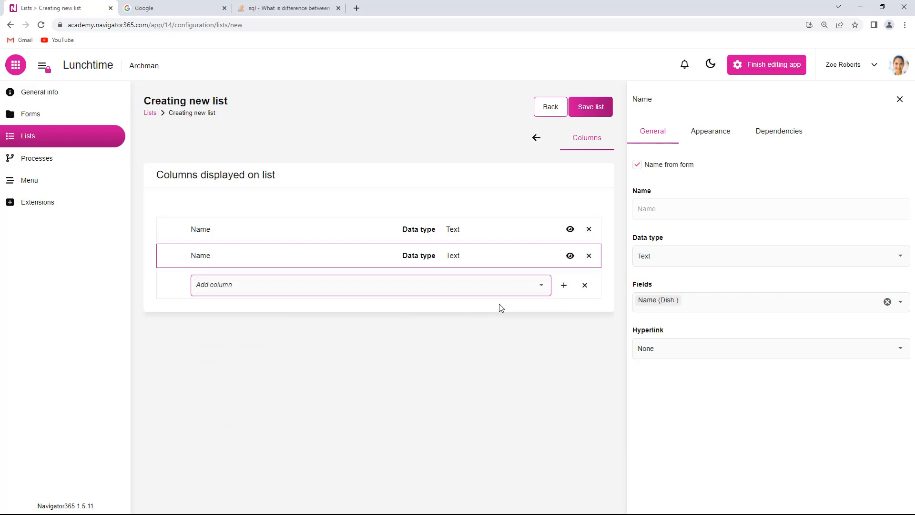
click(528, 286)
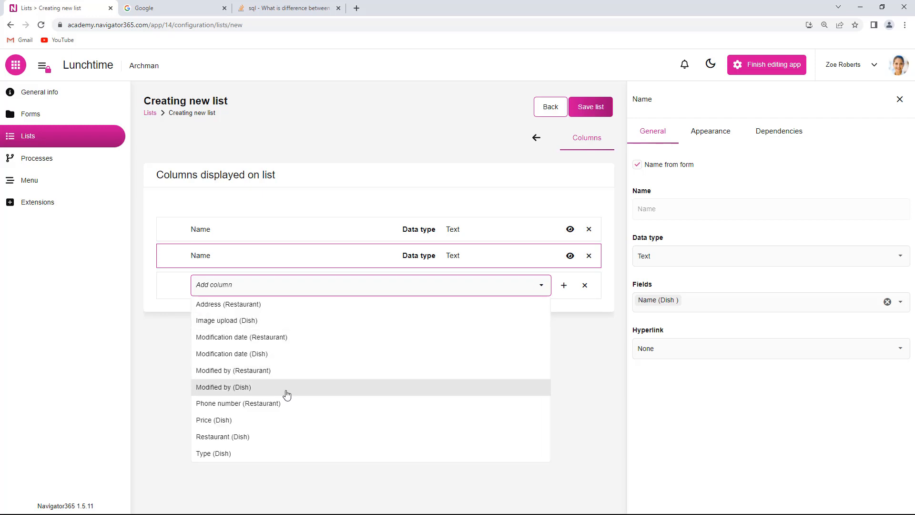
click(249, 421)
click(541, 312)
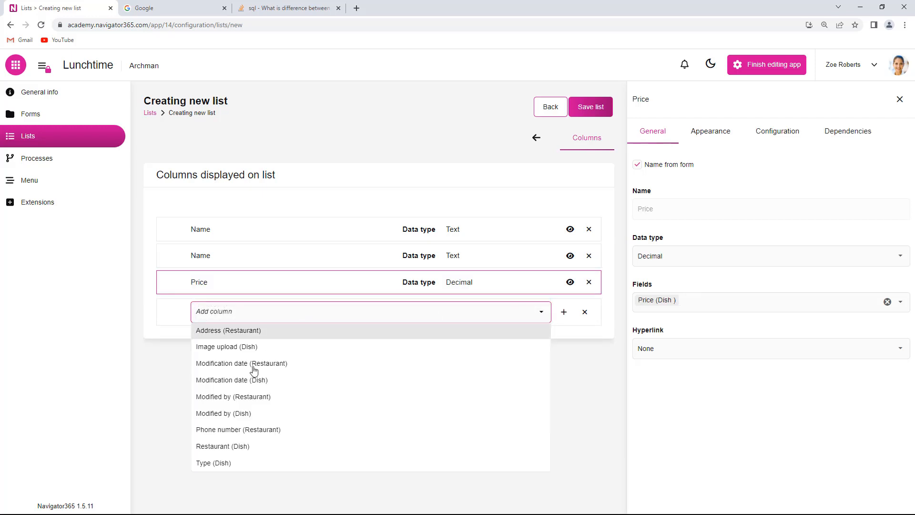
click(312, 429)
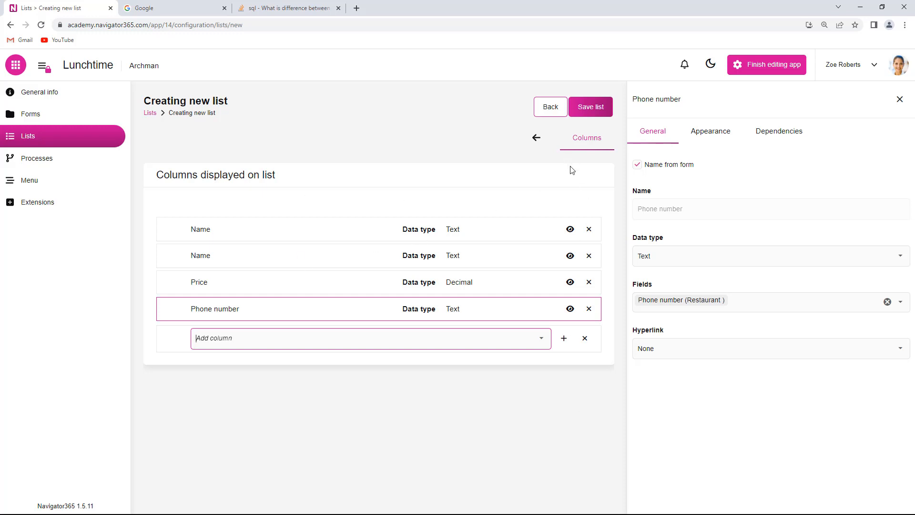
Turn off the form-based name for the Name (Restaurant) column and rename it Restaurant
click(235, 230)
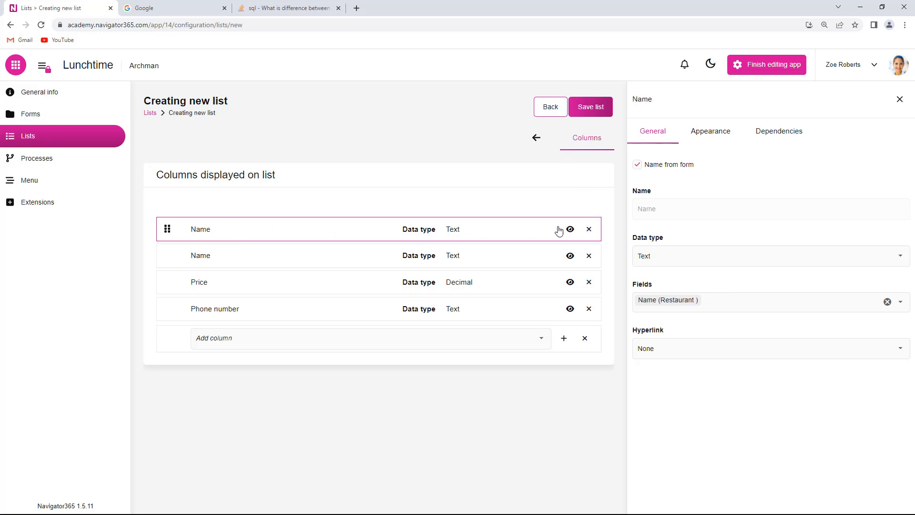
click(637, 165)
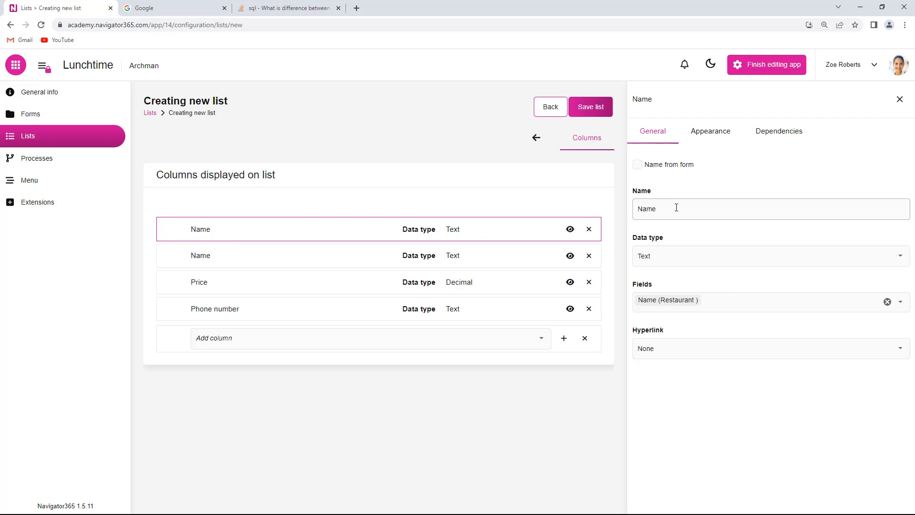
click(677, 207)
key(BackSpace)
key(BackSpace)
key(BackSpace)
key(BackSpace)
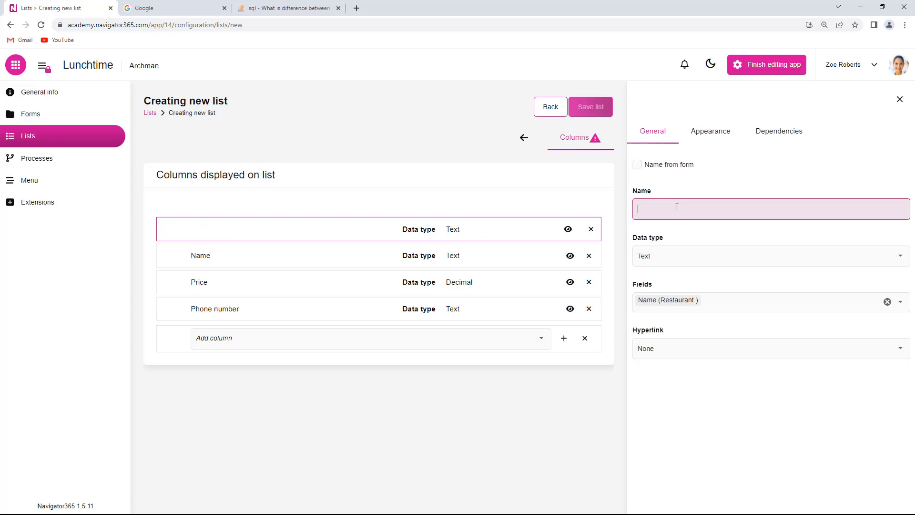
text(Restaurant)
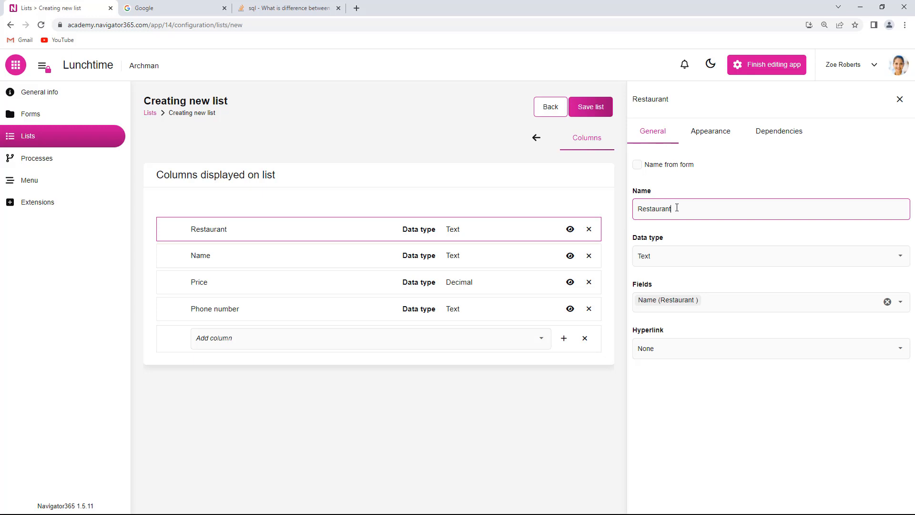
Replace the form-based name of the Name (Dish) column with Dish and save the list
click(258, 260)
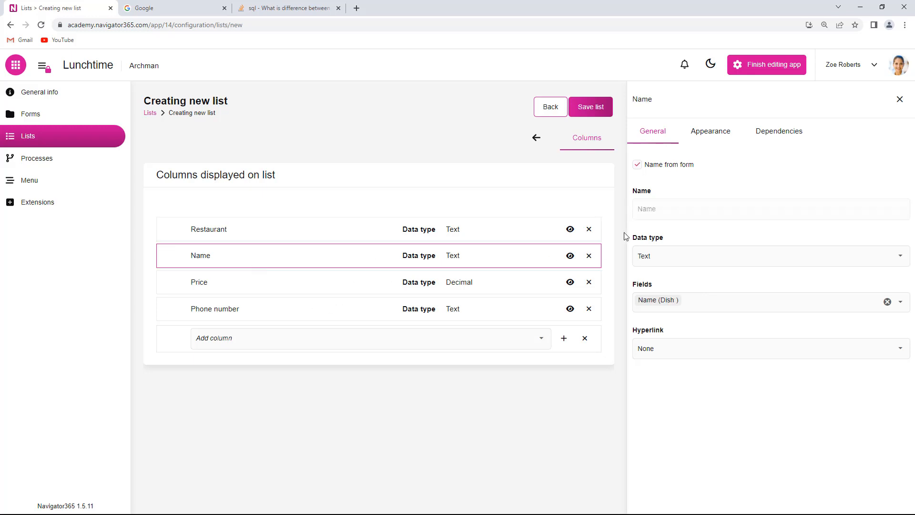
click(637, 165)
double_click(663, 203)
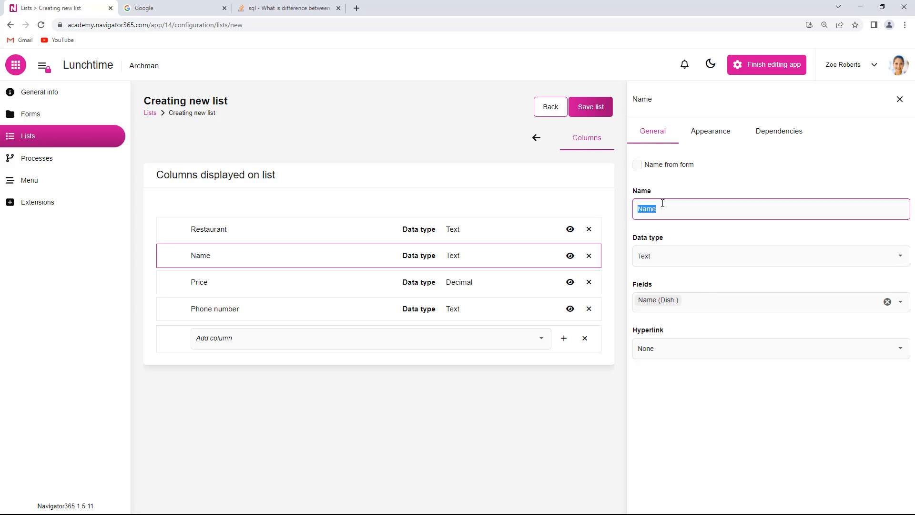
text(Dish)
click(588, 113)
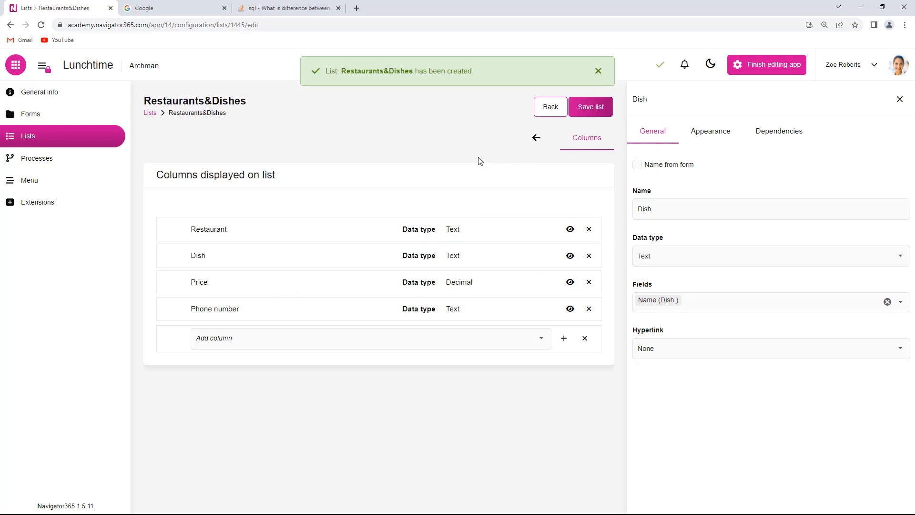
Open the Restaurants&Dishes list view from the configured lists to check the joined records
click(49, 137)
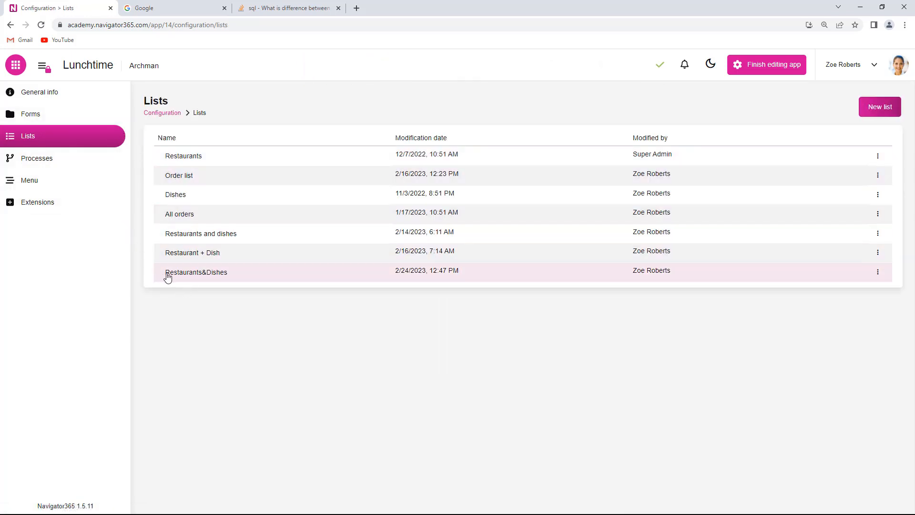
click(877, 271)
click(863, 295)
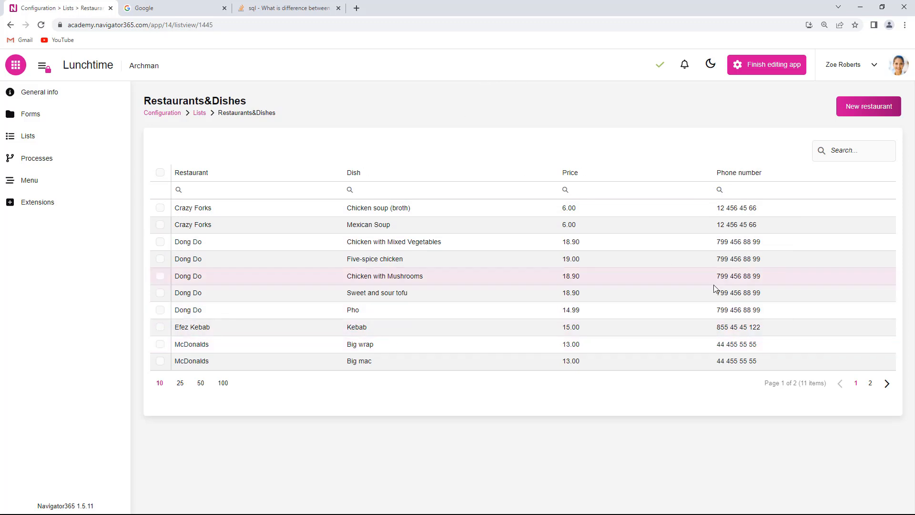
Show 25 records per page in the Restaurants&Dishes list to view all joined records
click(181, 384)
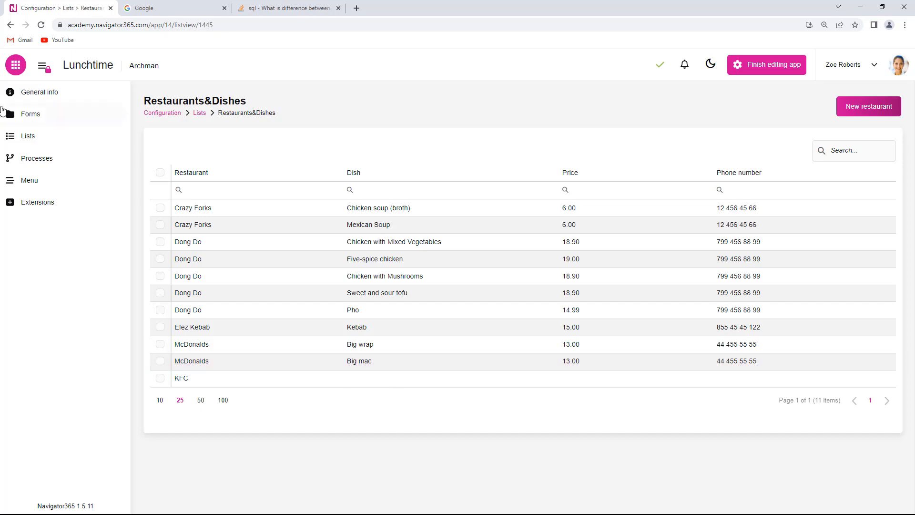
Change the join type in the Restaurants&Dishes list's join conditions so restaurants without dishes are excluded, and save the list
click(48, 138)
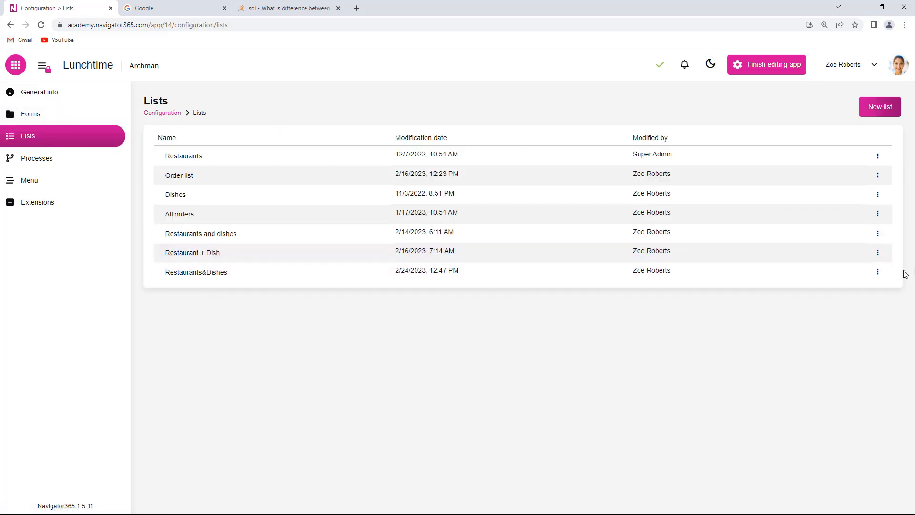
click(677, 277)
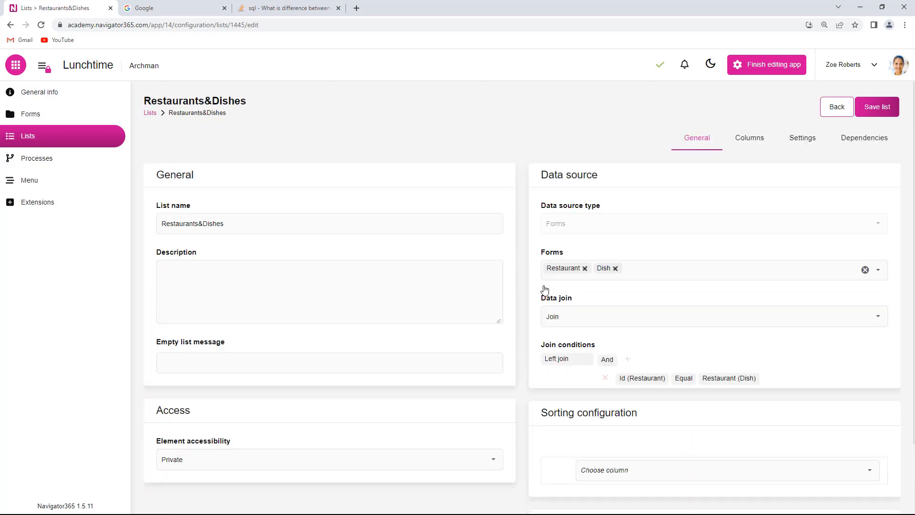
click(570, 365)
click(578, 376)
click(880, 106)
Show the Restaurants&Dishes list from the configured lists to check the records returned by the changed join
click(66, 138)
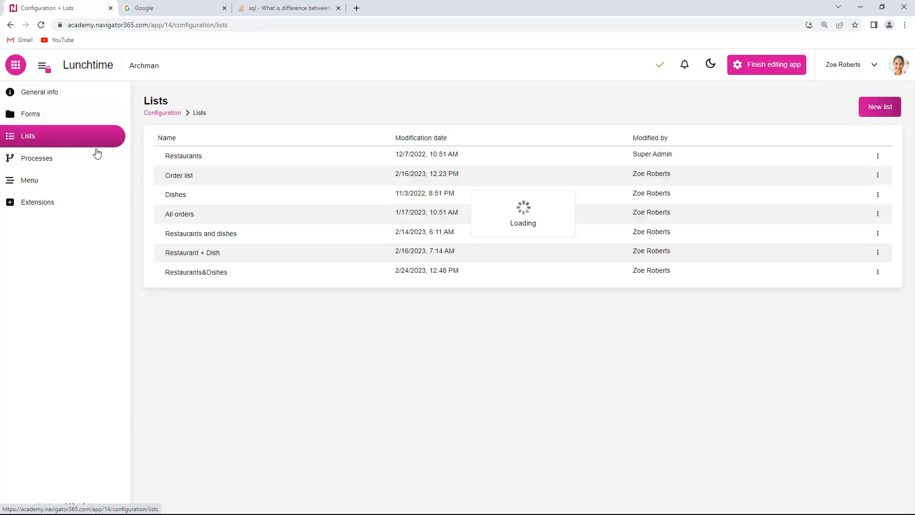
click(878, 272)
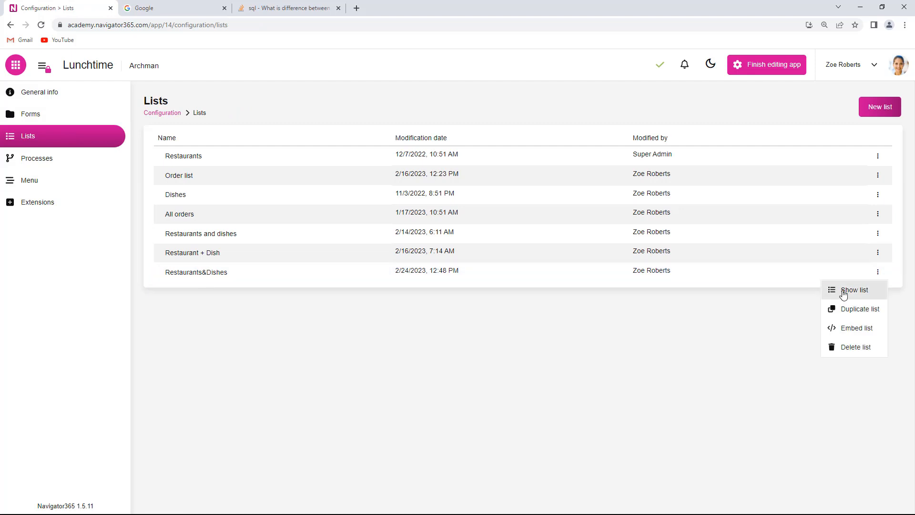
click(844, 291)
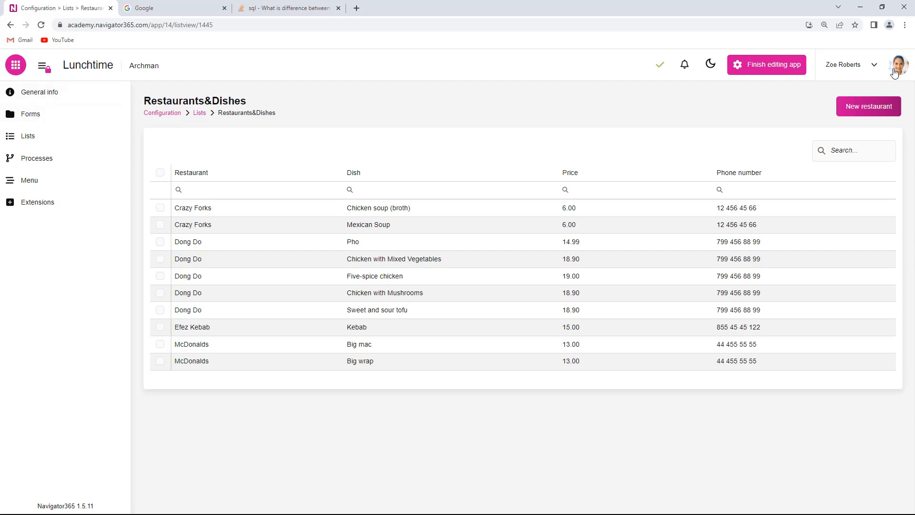
Switch to the Office application and leave its editing mode
click(14, 68)
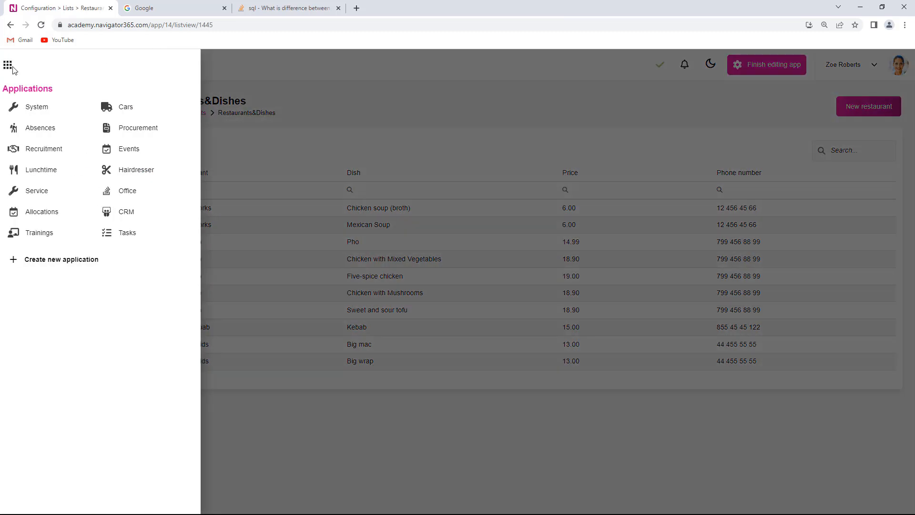
click(133, 191)
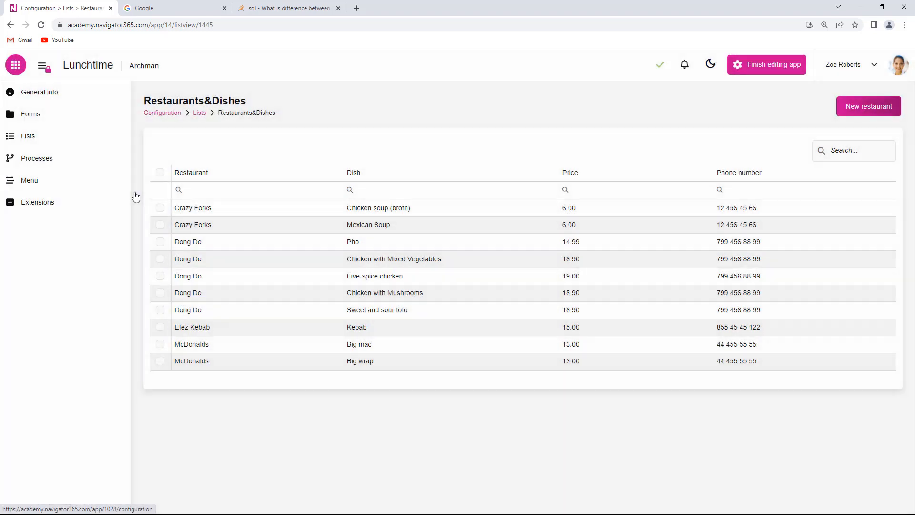
click(791, 69)
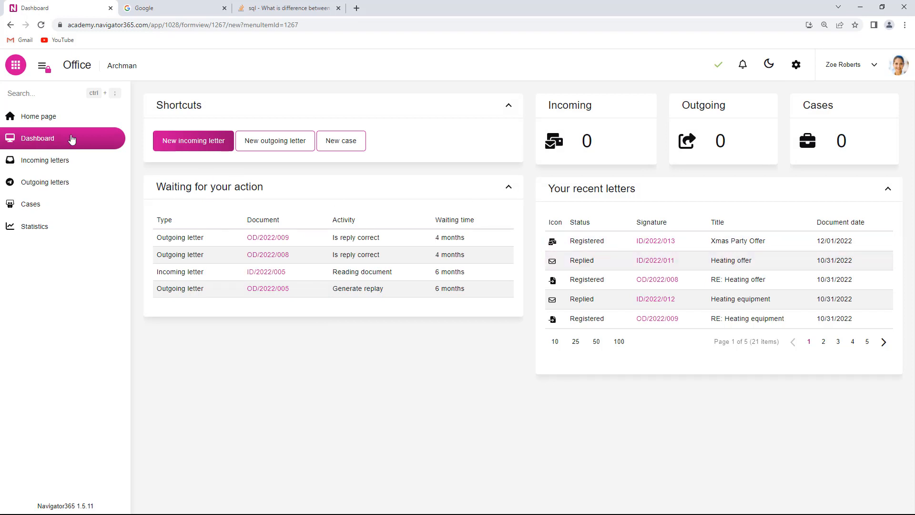
Open the incoming letter "Xmas Party Offer" and examine the fields on its form
click(45, 167)
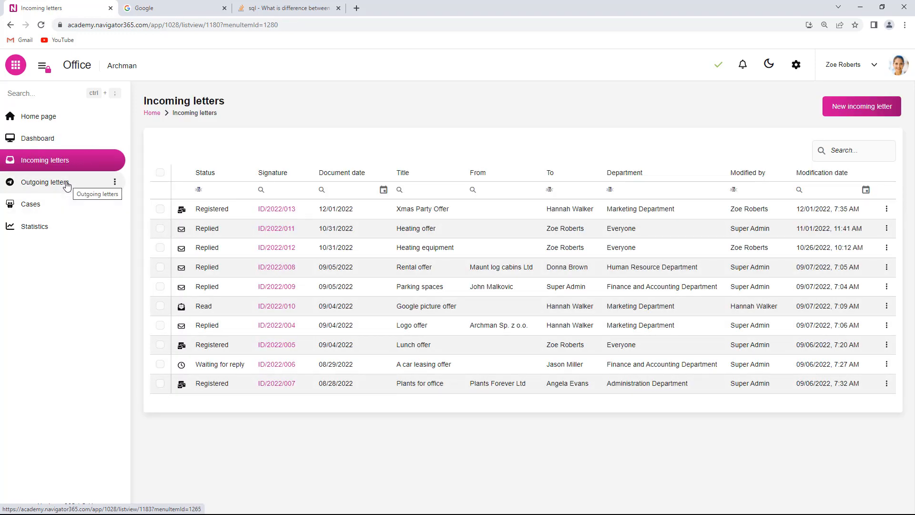
click(277, 212)
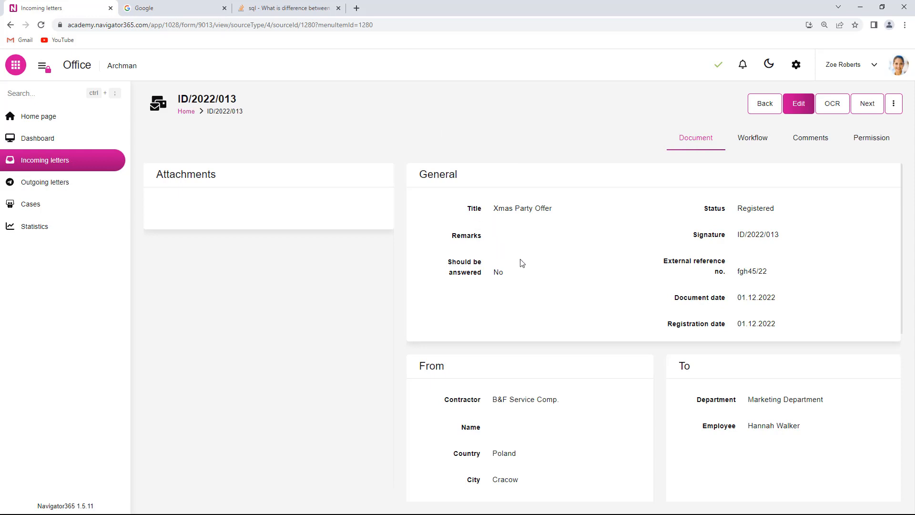
scroll(522, 265, down, 3)
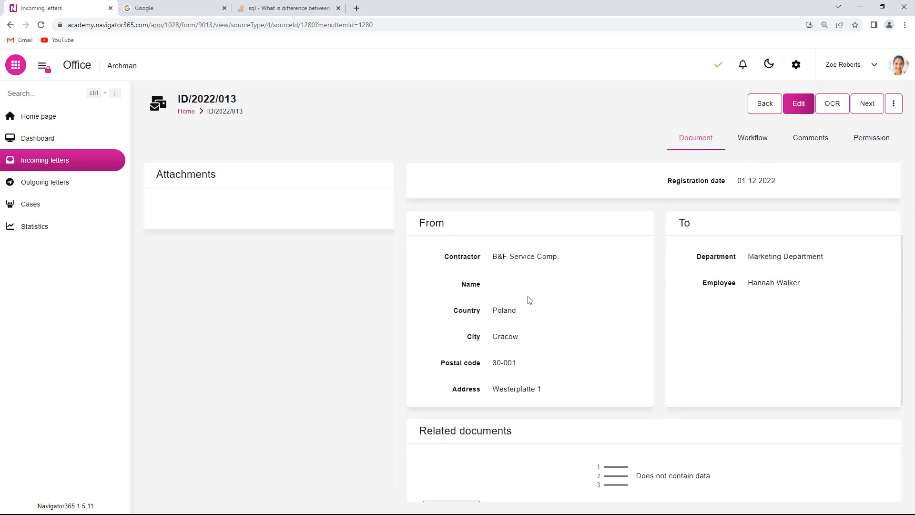
scroll(544, 300, down, 4)
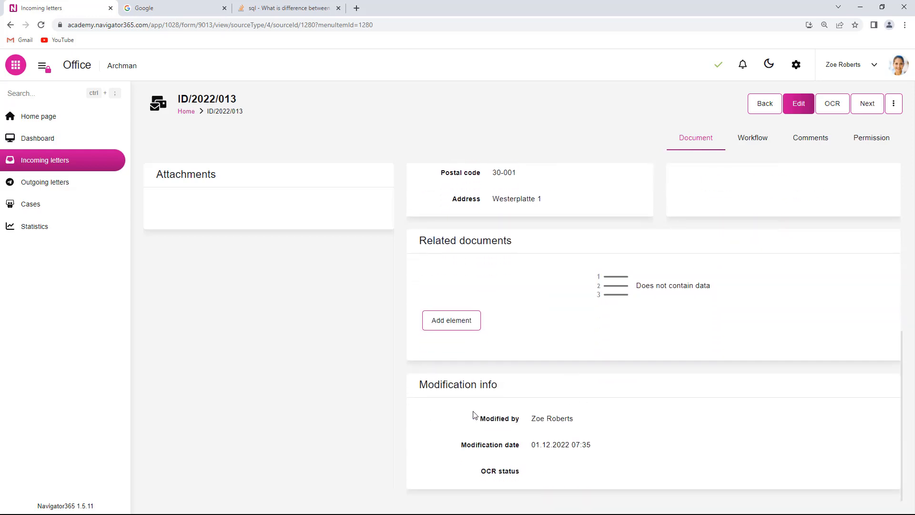
scroll(634, 425, up, 6)
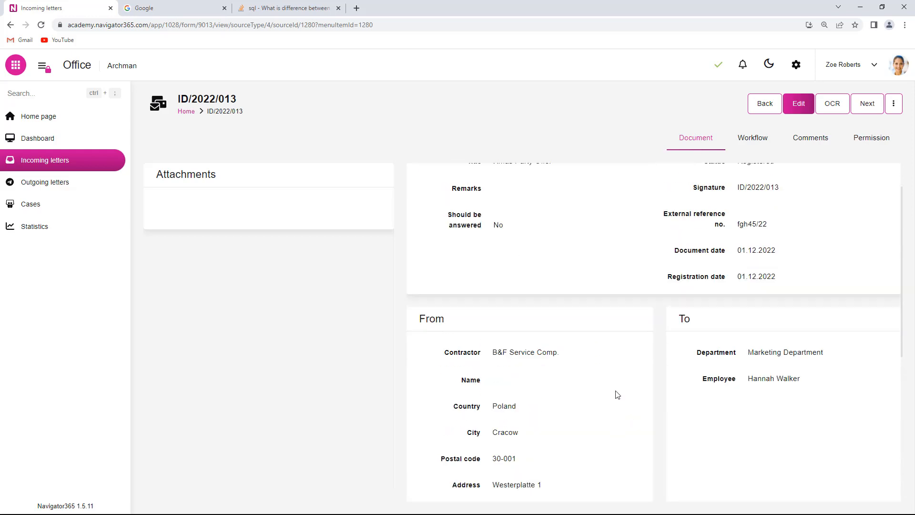
scroll(615, 391, up, 1)
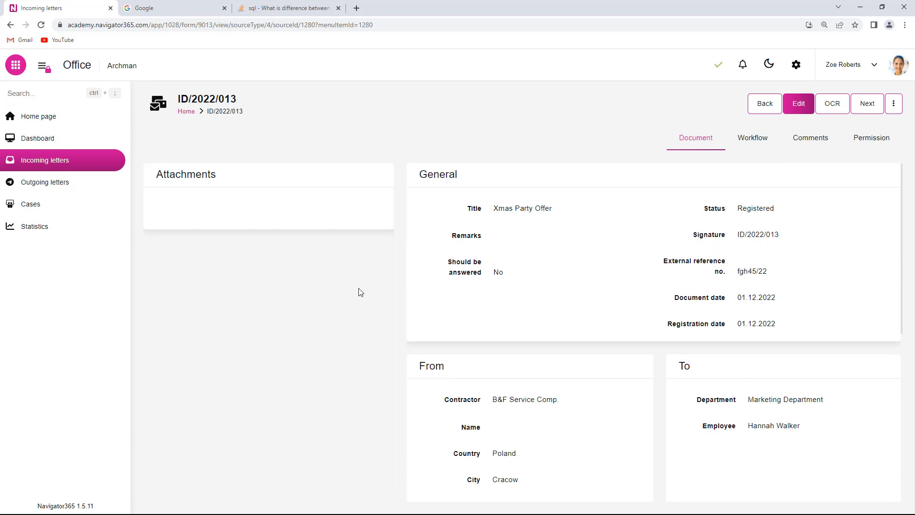
Open the outgoing letter "RE: Unpaid invoice", show its attachment as an image preview and examine its form fields
click(59, 184)
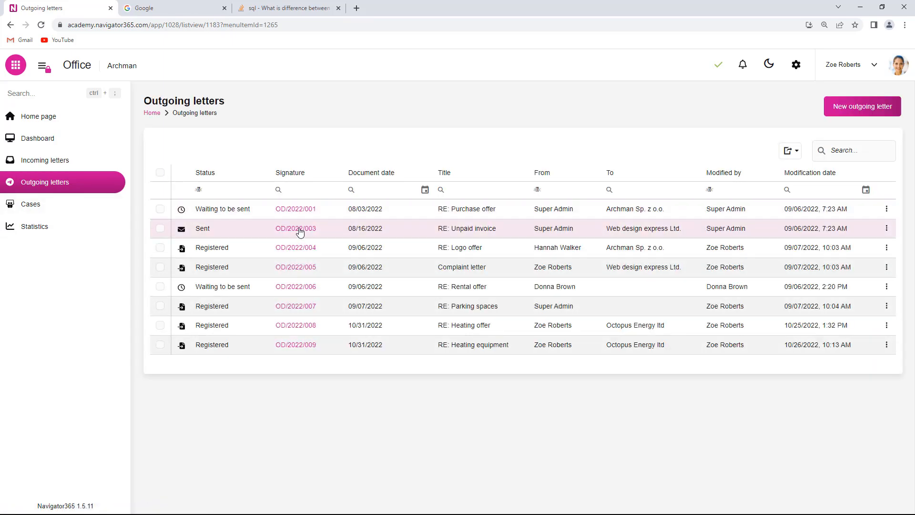
click(300, 232)
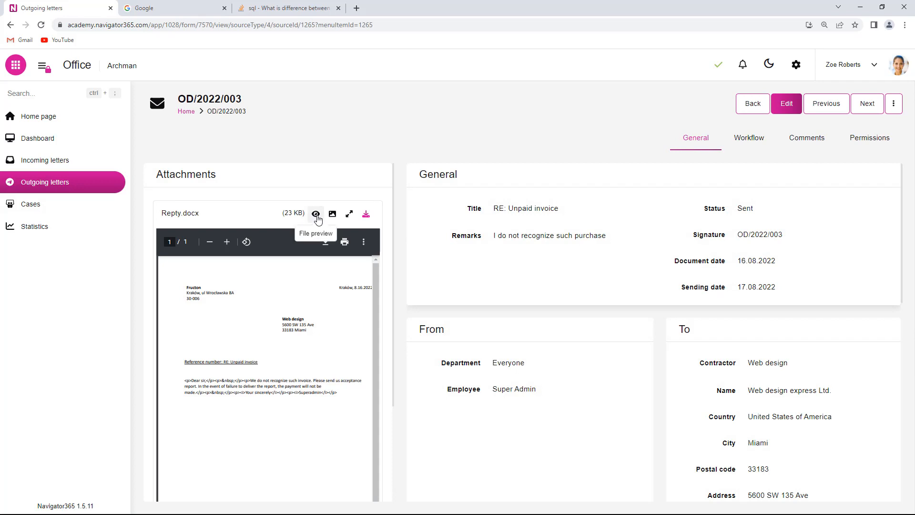
click(332, 214)
click(327, 215)
click(333, 217)
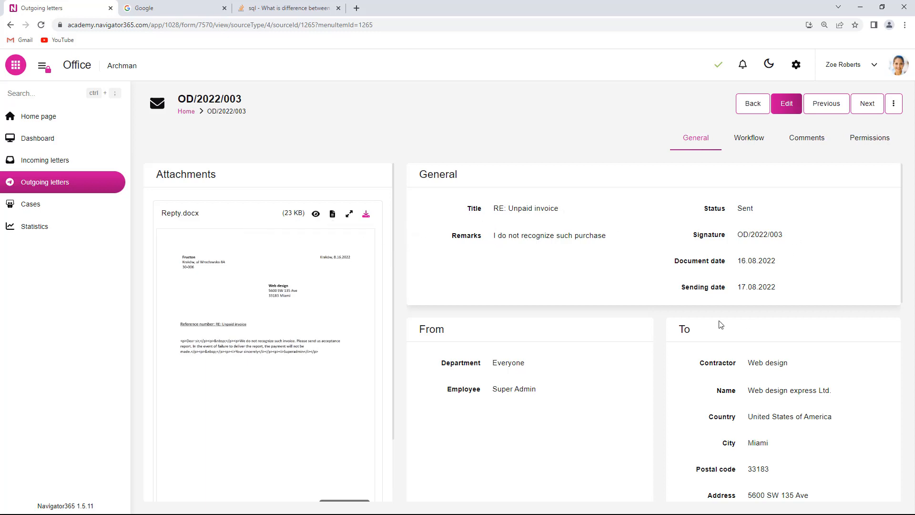
scroll(720, 324, down, 10)
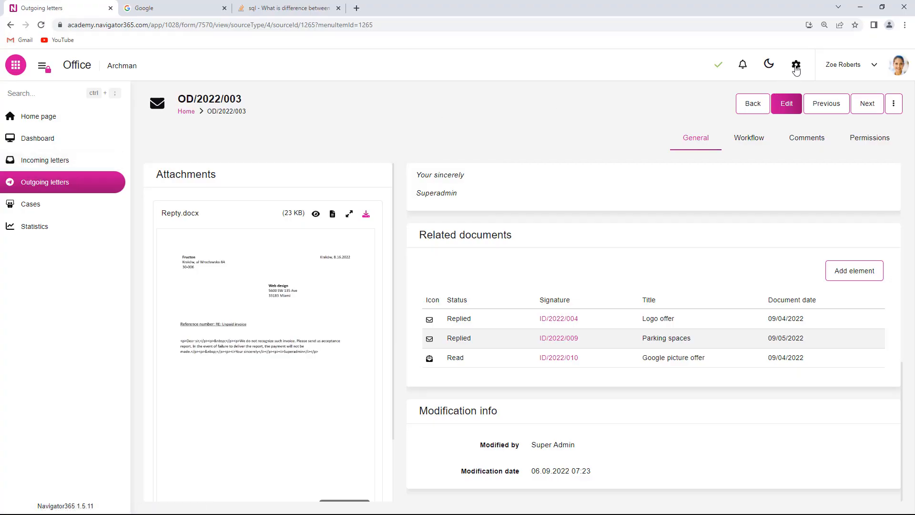
Start a new list in the Office application's configuration and name it All letters list
click(796, 65)
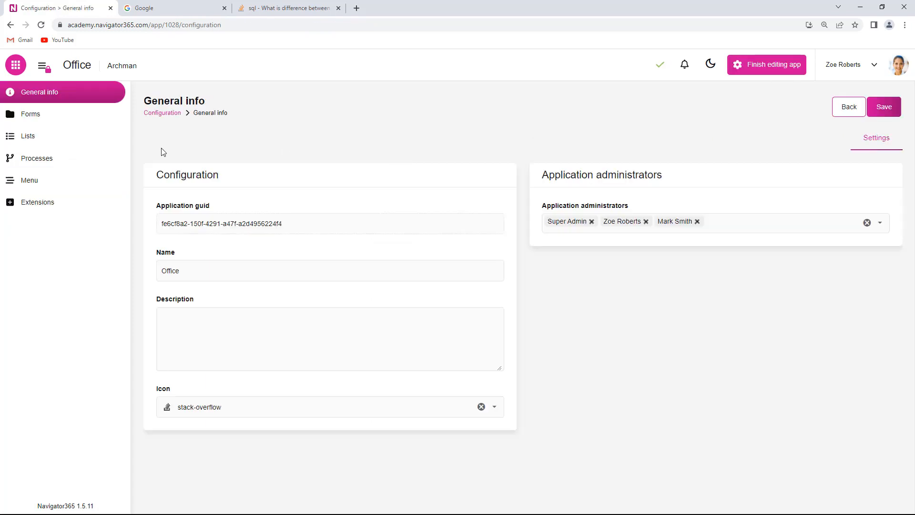
click(51, 139)
click(870, 115)
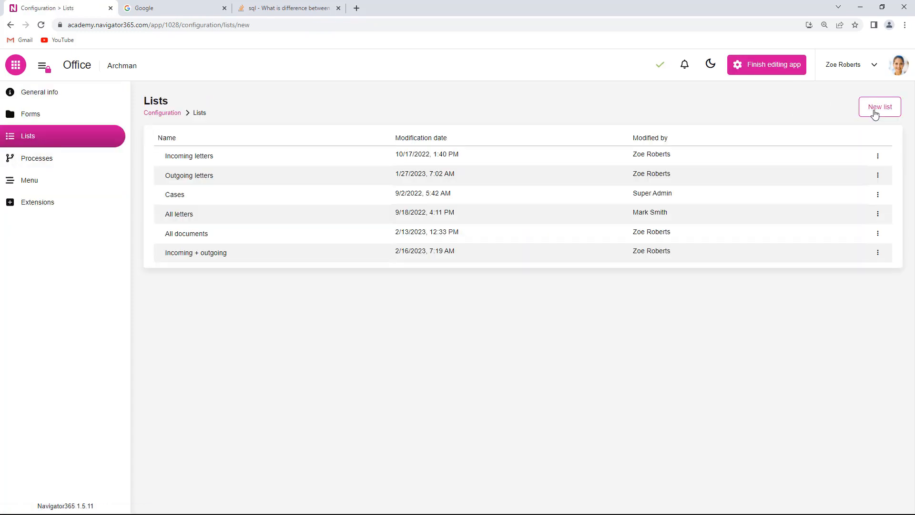
click(458, 225)
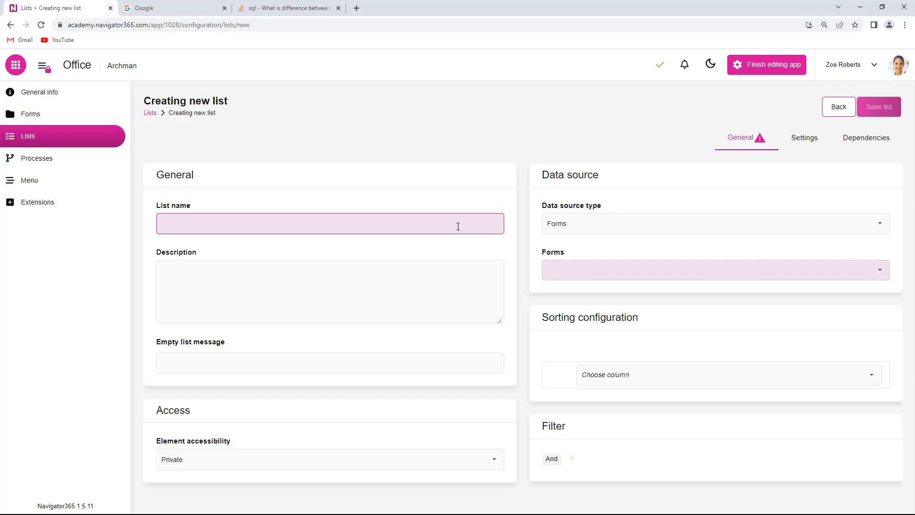
text(All letters list)
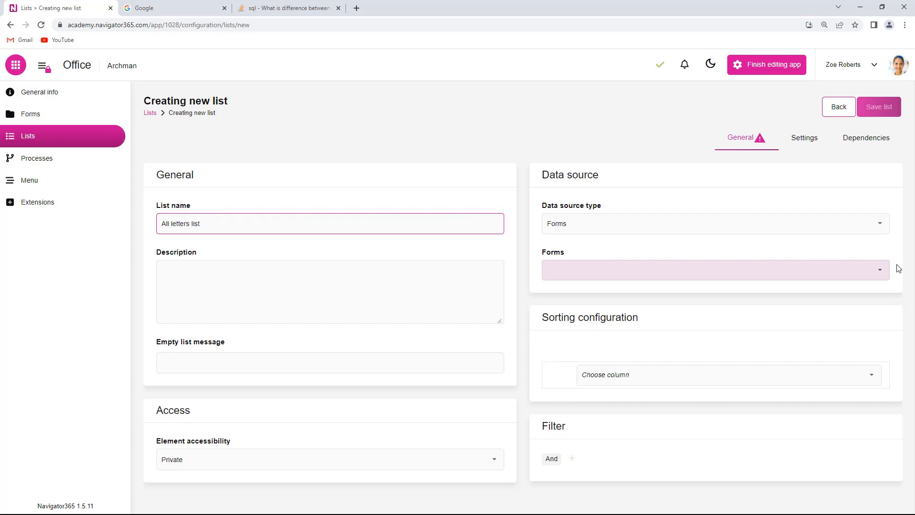
Choose the Incoming letter and Outgoing letter forms as the list's data source
click(882, 271)
click(617, 287)
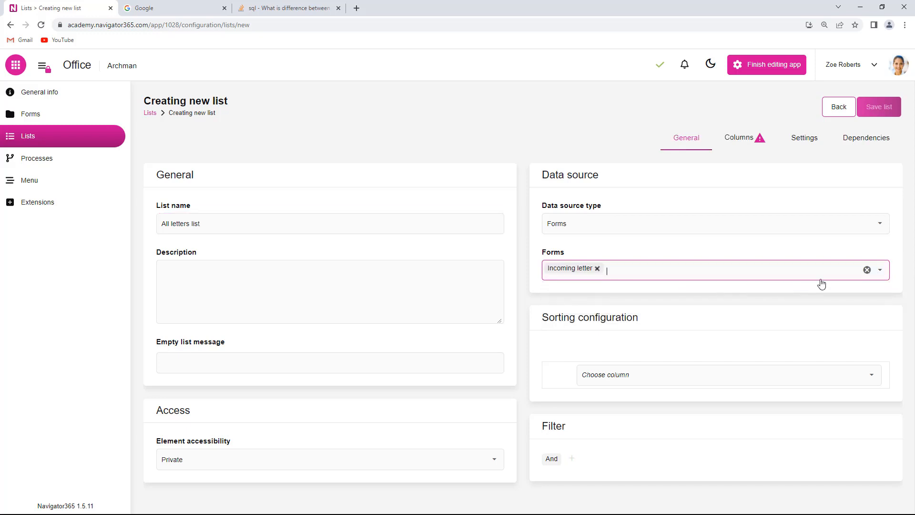
click(881, 271)
click(616, 296)
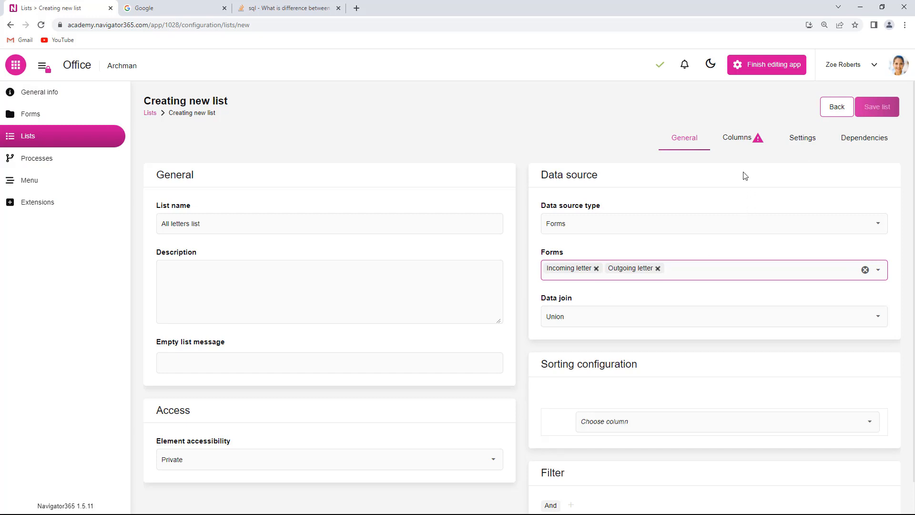
Add the Title (Incoming letter) column to the list
click(741, 140)
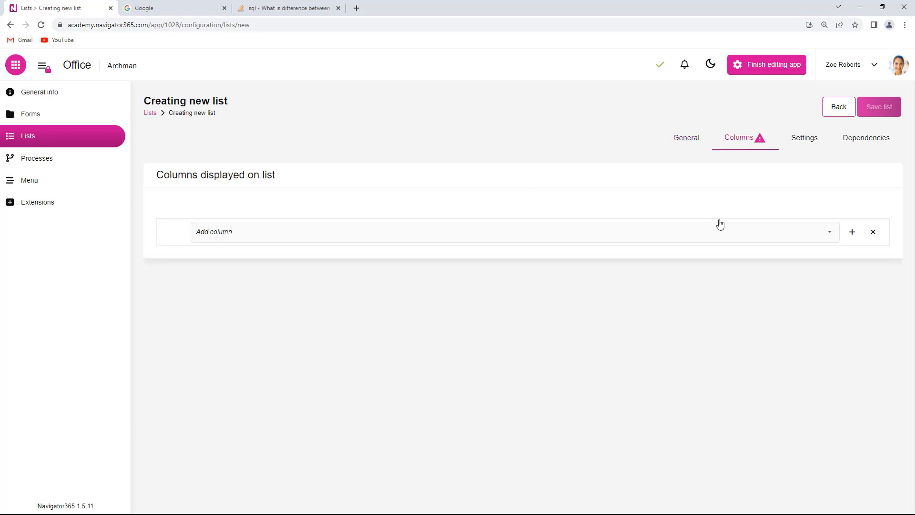
click(829, 233)
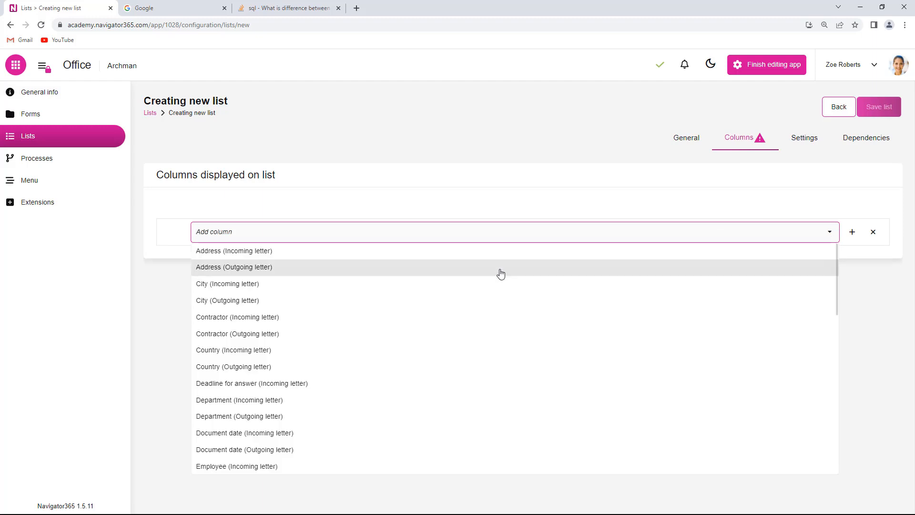
scroll(337, 333, down, 5)
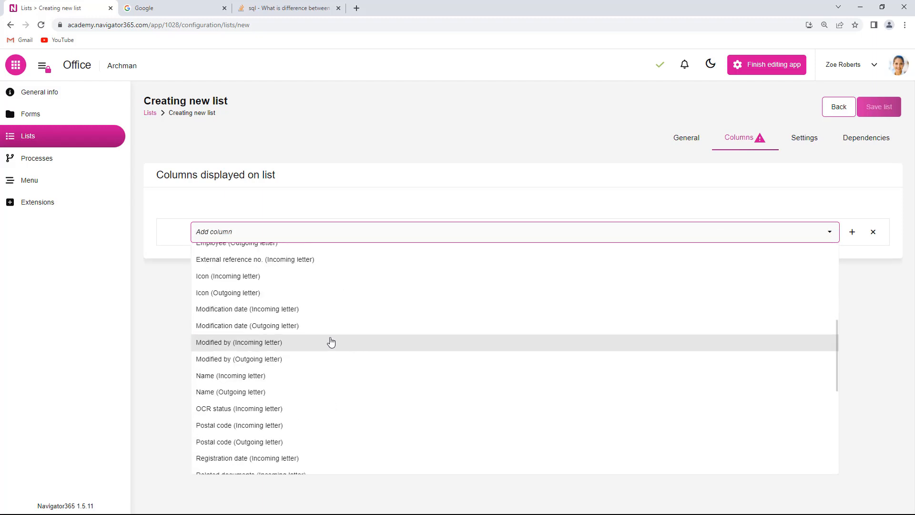
scroll(297, 343, down, 6)
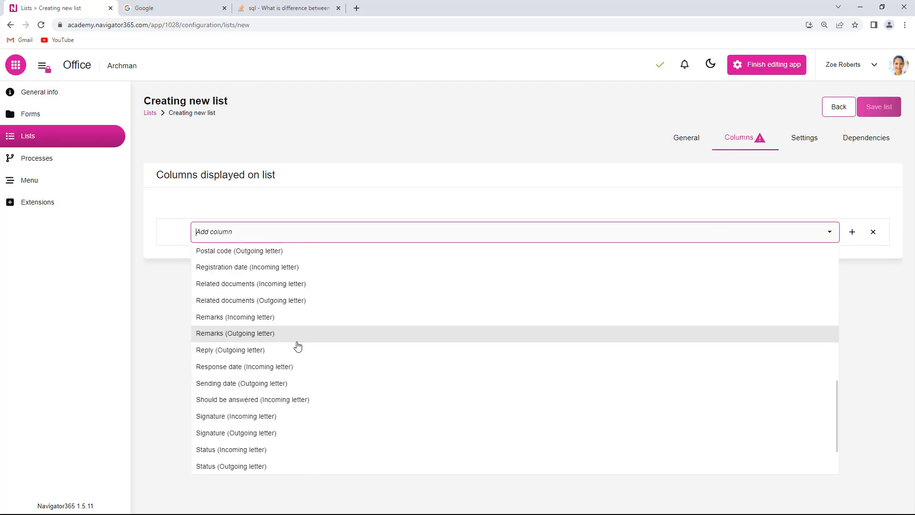
click(251, 416)
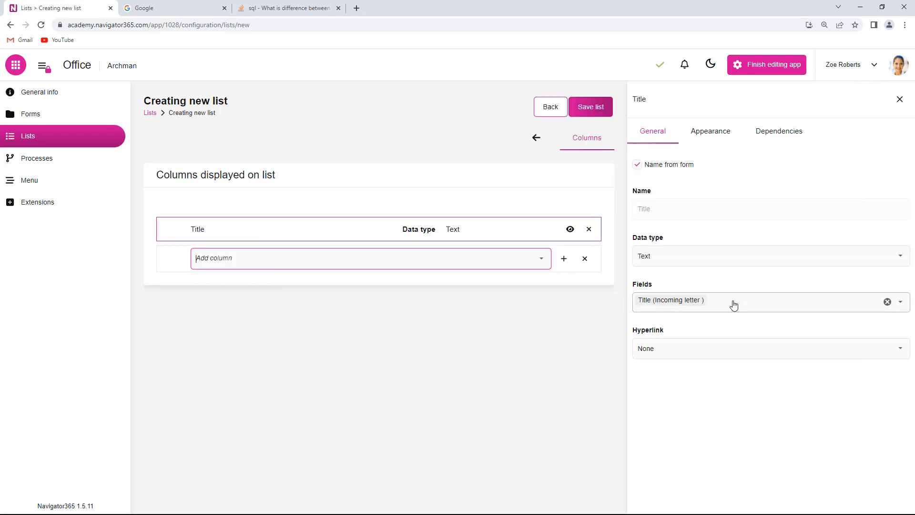
Add the Title (Outgoing letter) field to the Title column and save the list
click(727, 303)
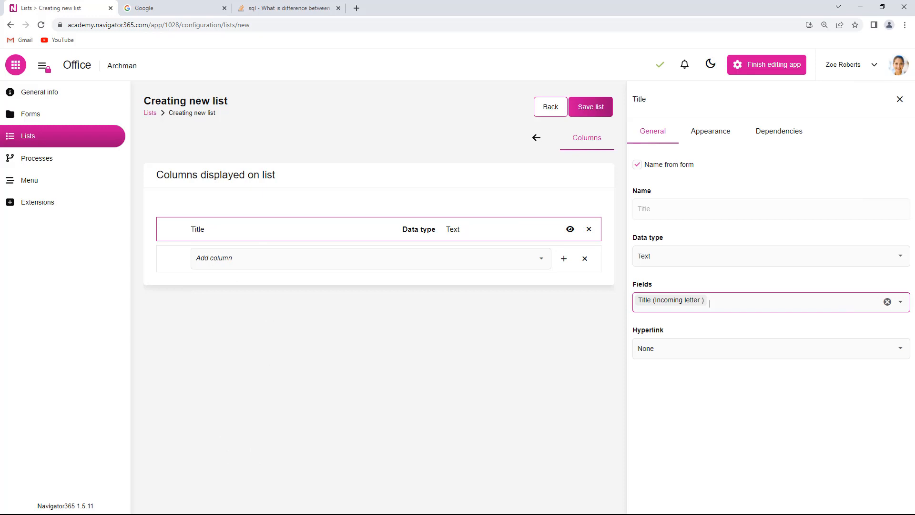
click(905, 303)
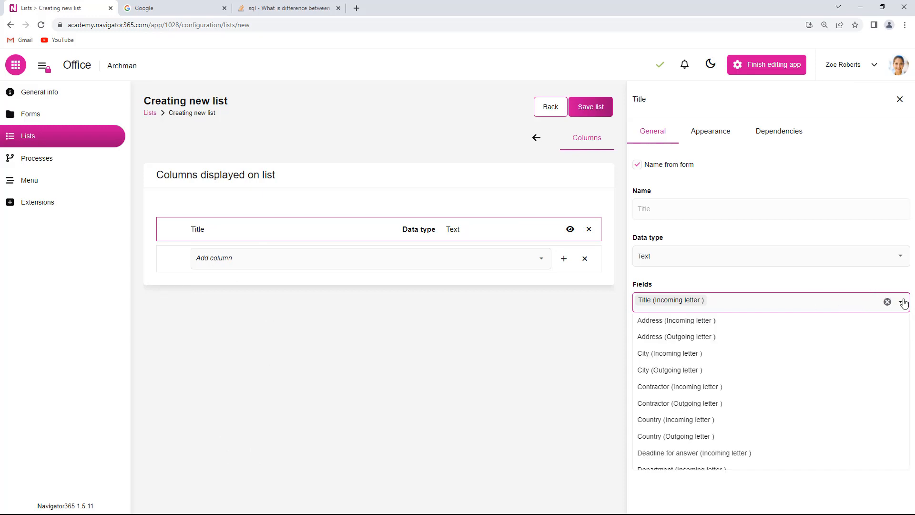
scroll(717, 405, down, 10)
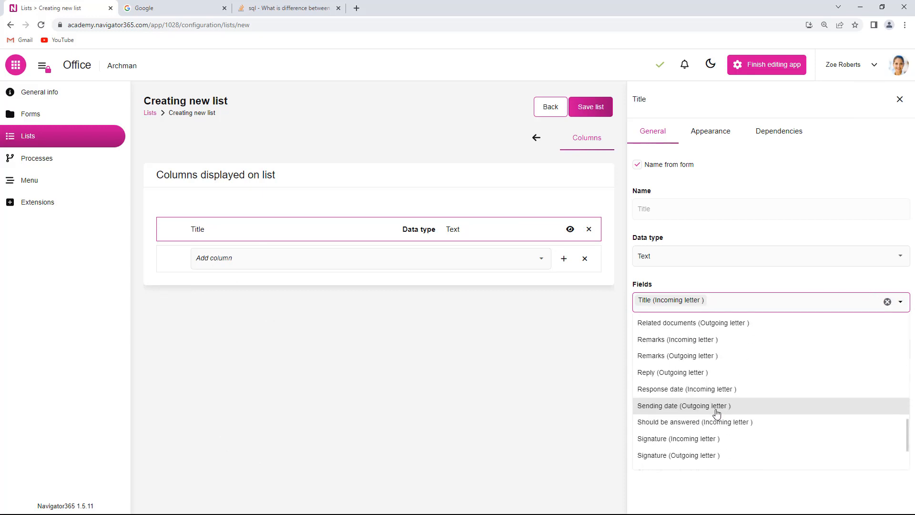
scroll(717, 412, down, 2)
click(701, 427)
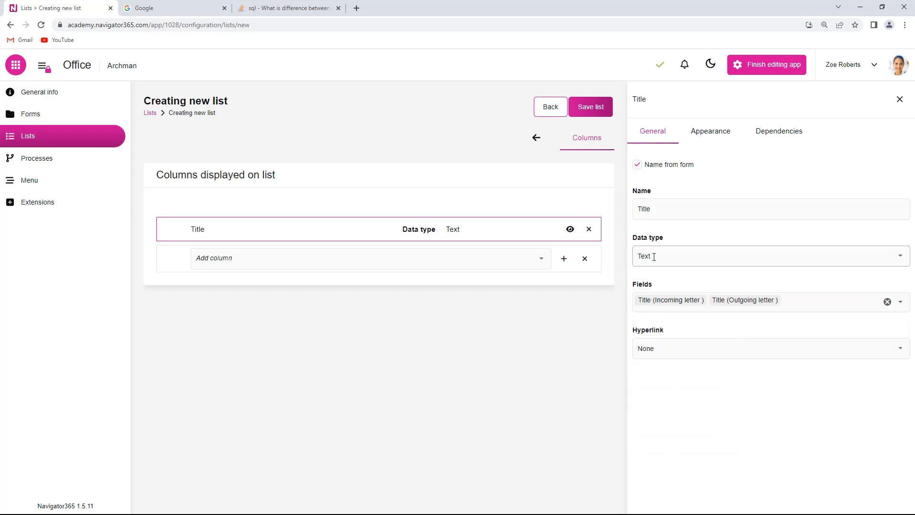
click(593, 107)
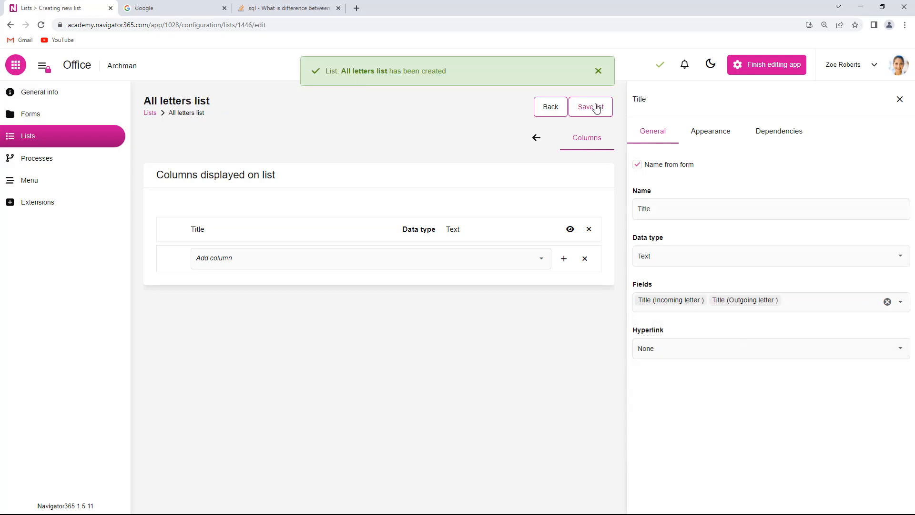
Add a Signature column combining the Signature fields of Incoming letter and Outgoing letter, and save the list
click(540, 259)
scroll(276, 326, down, 15)
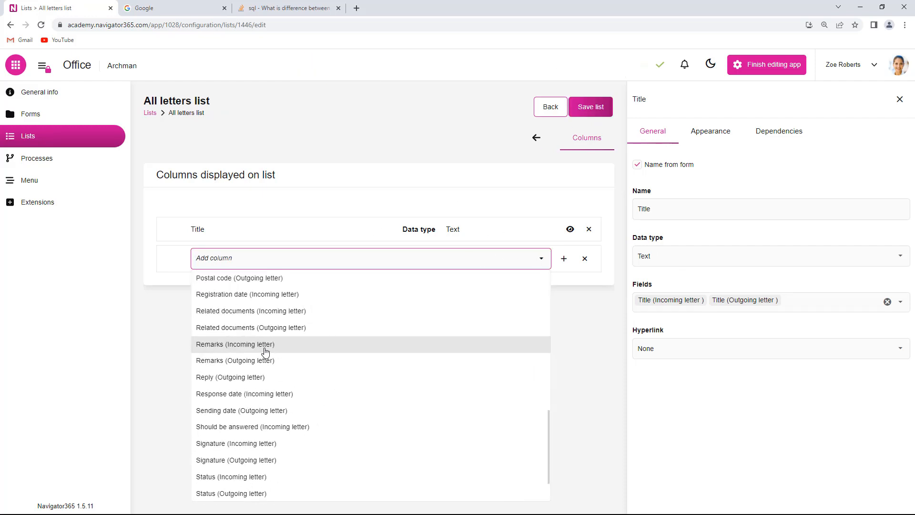
click(250, 394)
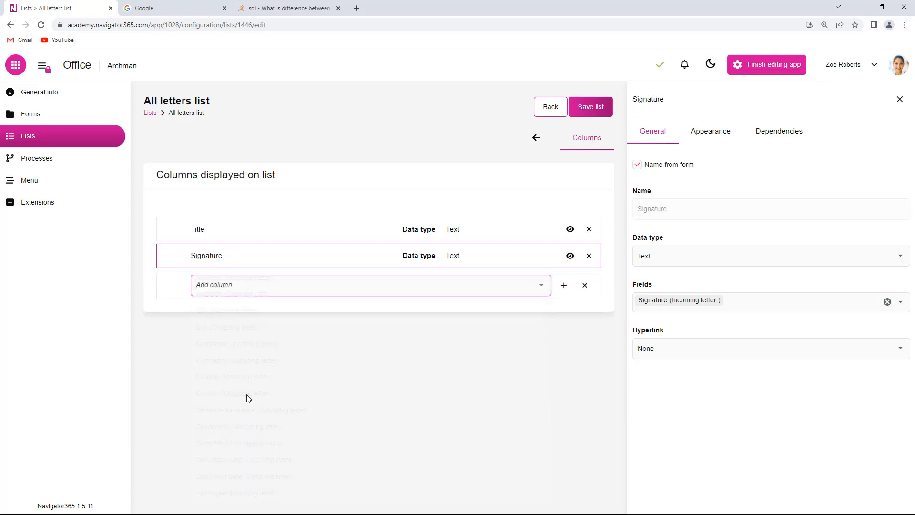
click(901, 302)
click(901, 303)
scroll(713, 391, down, 10)
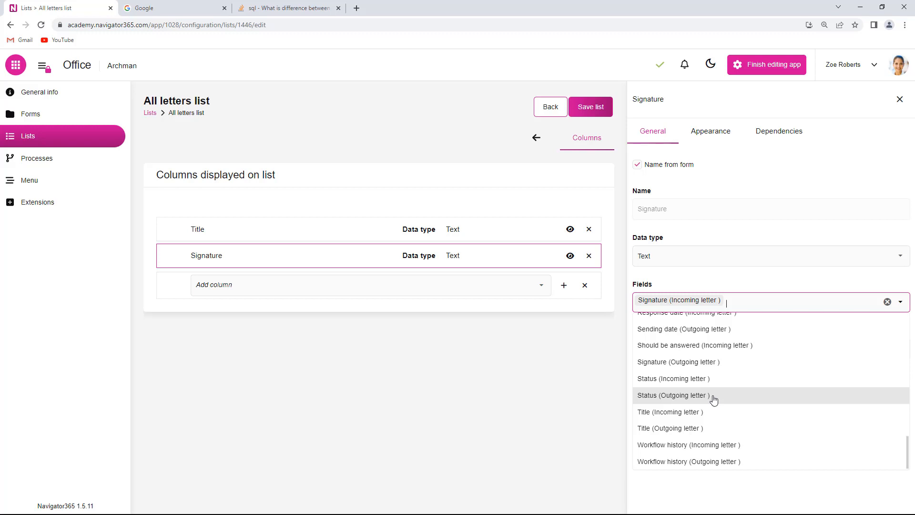
click(686, 363)
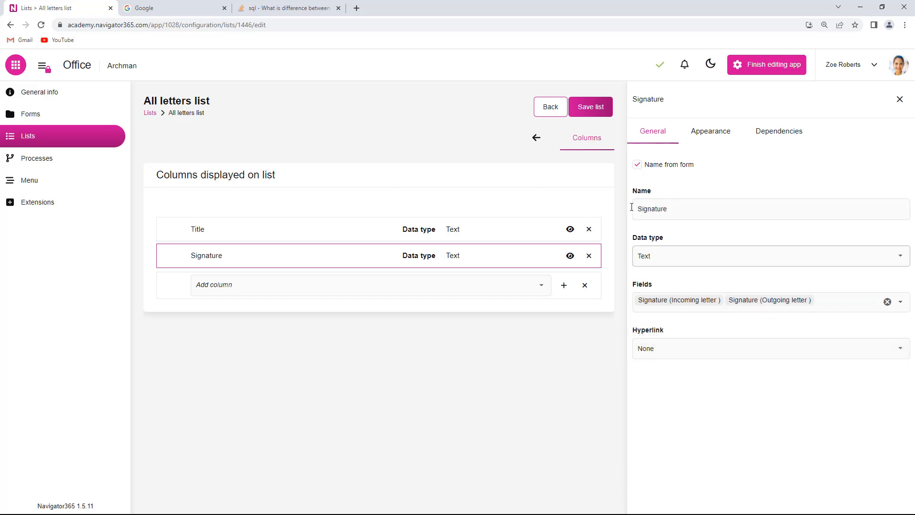
click(595, 111)
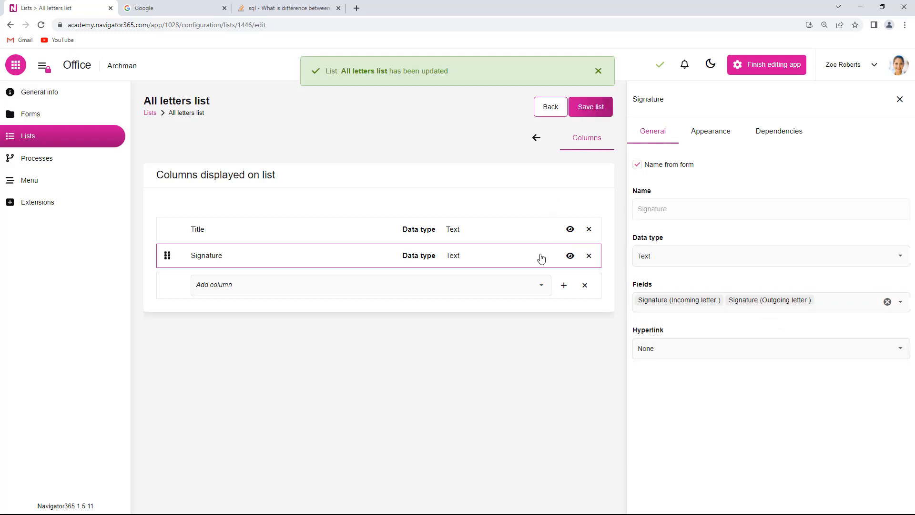
Add a Modification date column that unites the incoming and outgoing letters' Modification date fields, and save the list
click(541, 286)
scroll(232, 261, down, 10)
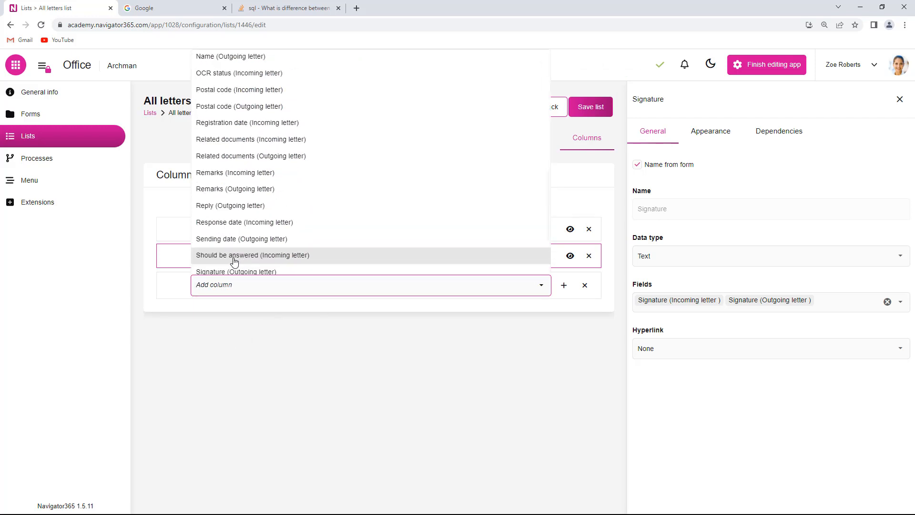
scroll(235, 214, up, 6)
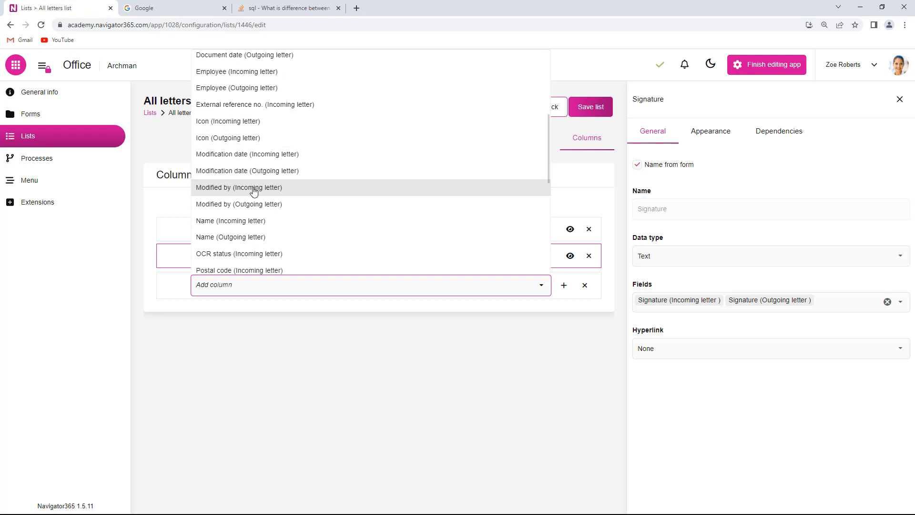
click(267, 155)
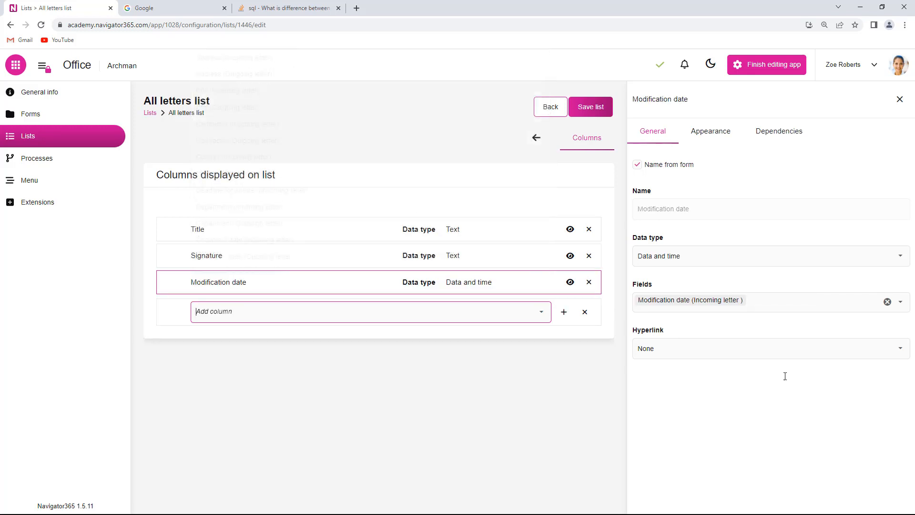
click(900, 303)
click(763, 319)
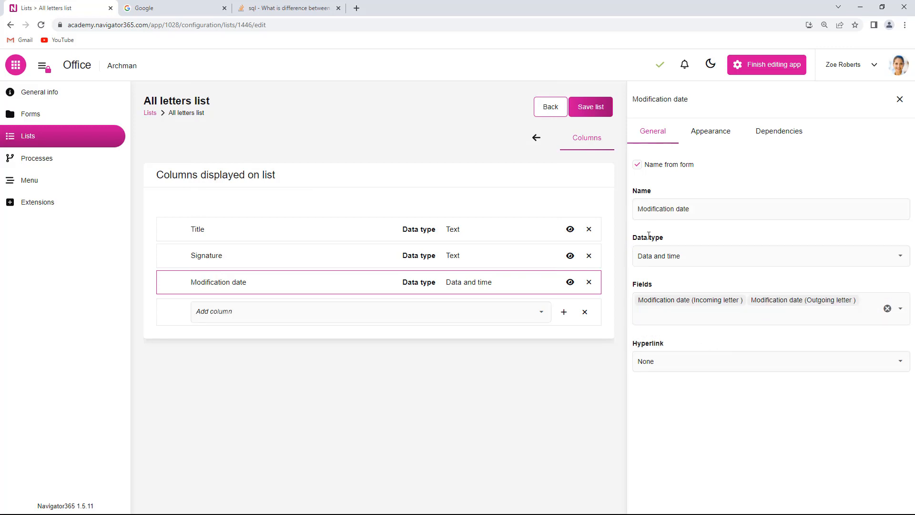
click(593, 107)
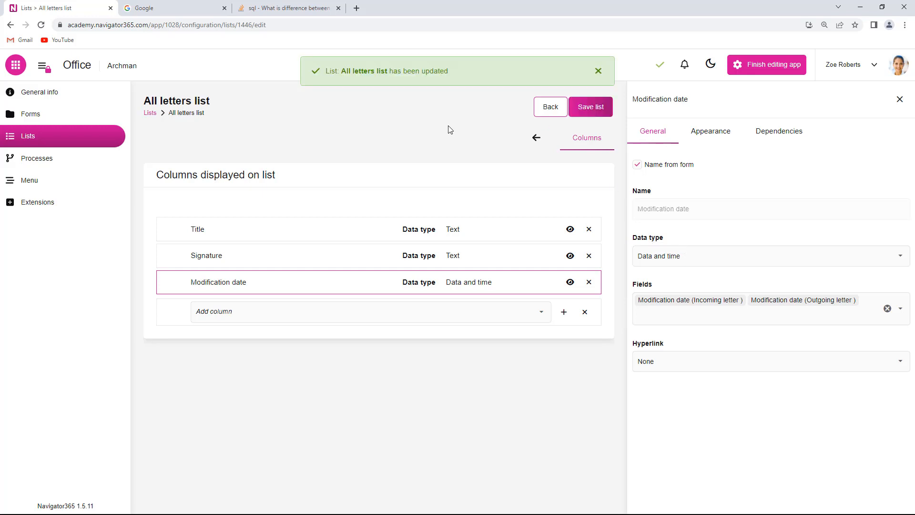
Return to the application's lists overview and show All letters list with its data
click(53, 137)
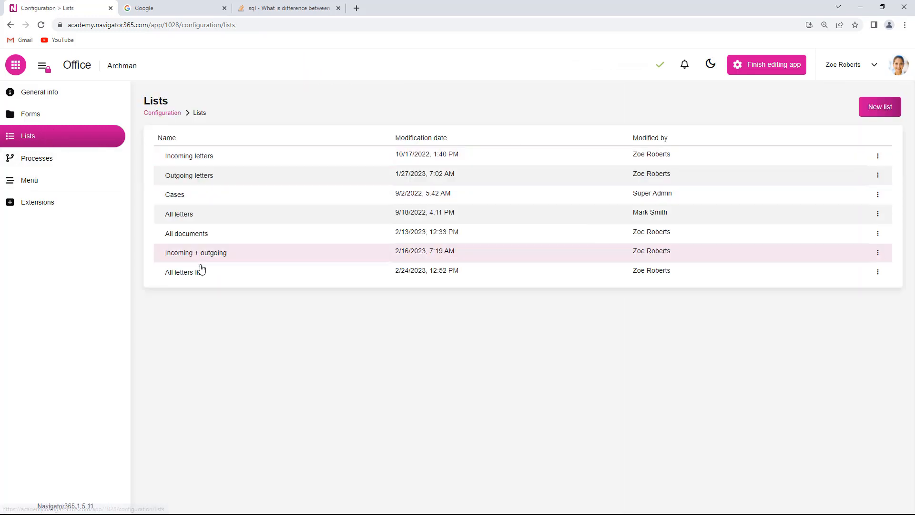
click(877, 273)
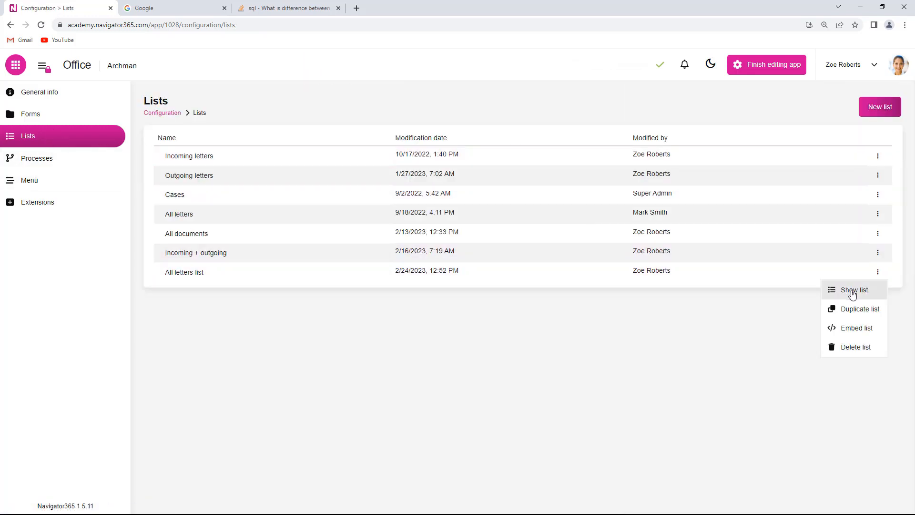
click(846, 288)
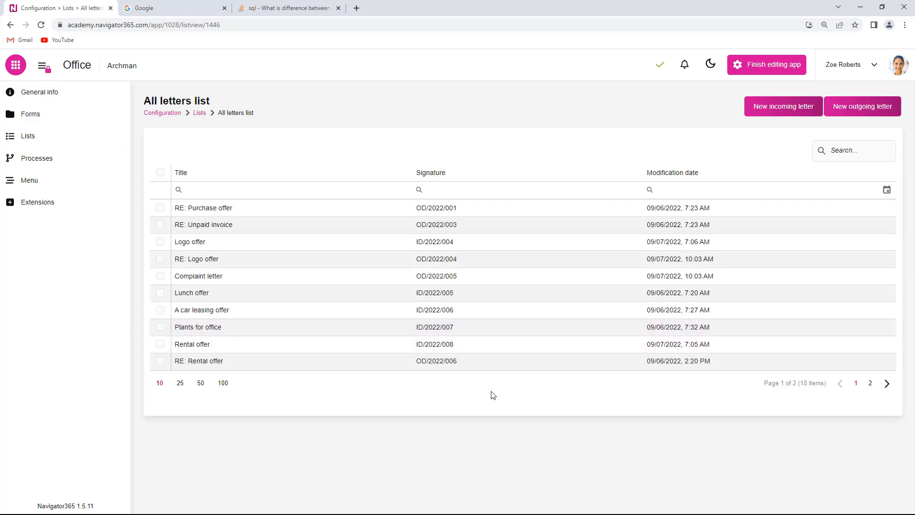